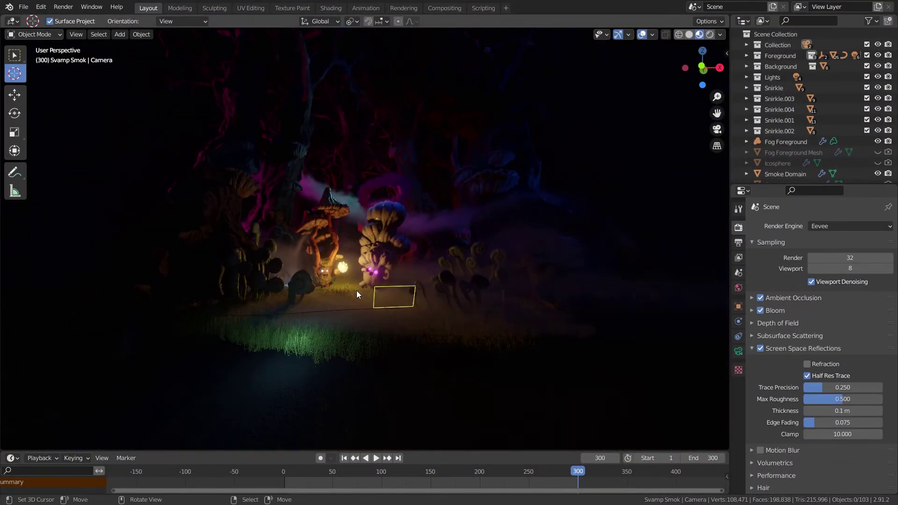
{"action": "middle_click_drag", "start_coordinate": [356, 291], "coordinate": [492, 305]}
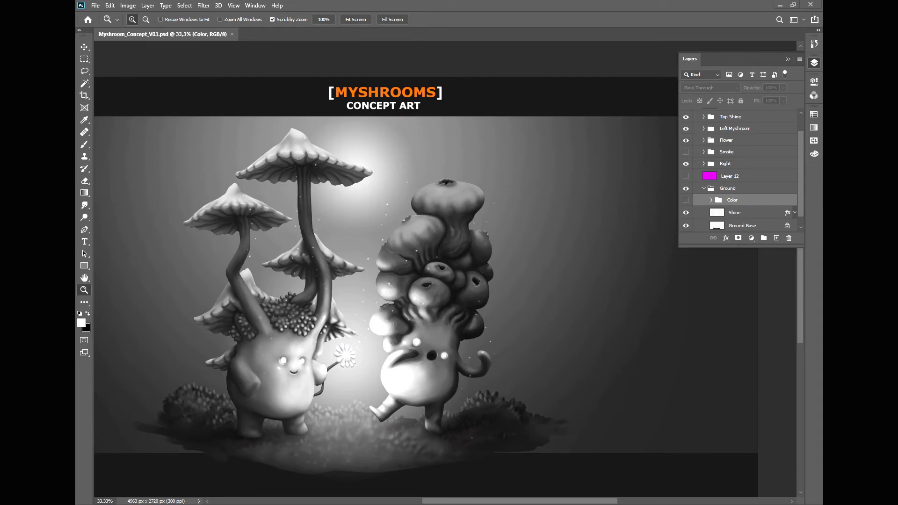
Rename the layer group "Right" as "Right Myshroom" in the Photoshop concept art.
{"action": "left_click", "coordinate": [335, 397]}
{"action": "scroll", "coordinate": [739, 164], "scroll_direction": "up", "scroll_amount": 1}
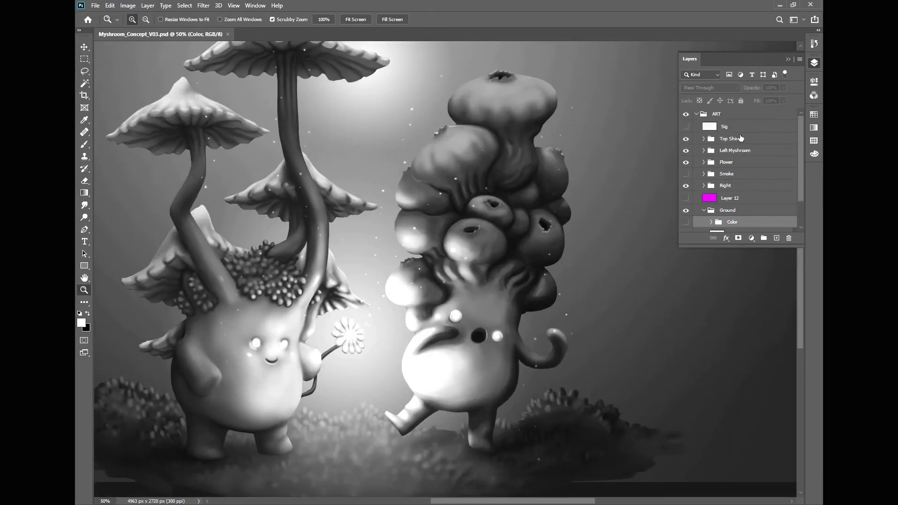
{"action": "double_click", "coordinate": [736, 150]}
{"action": "double_click", "coordinate": [738, 151]}
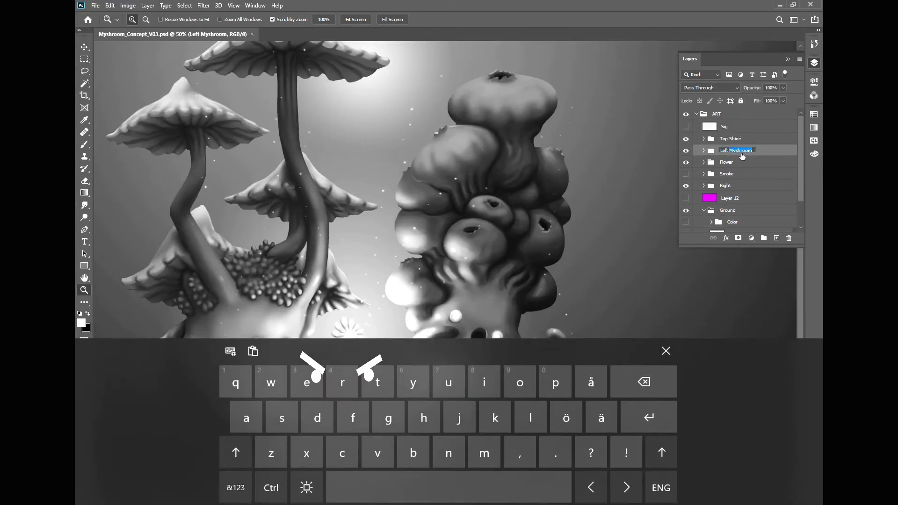
{"action": "type", "text": "Right Myshroom"}
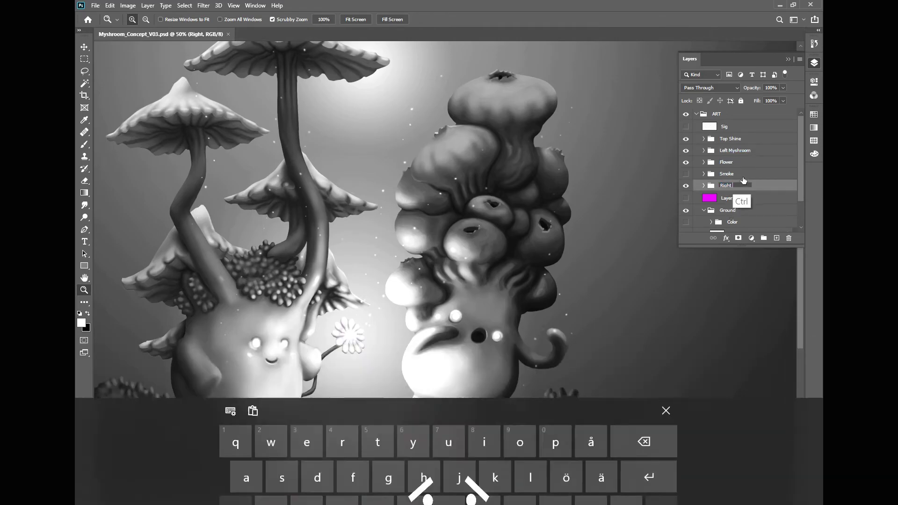
{"action": "key", "text": "Return"}
Expand the Right Myshroom group, select its Base 2 layer and activate the Brush tool.
{"action": "left_click", "coordinate": [704, 185]}
{"action": "left_click", "coordinate": [719, 194]}
{"action": "key", "text": "ctrl+plus"}
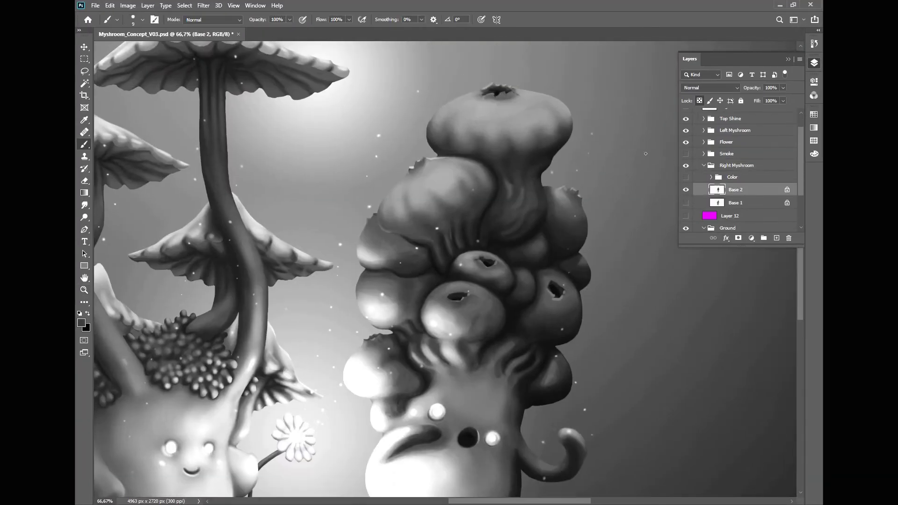
{"action": "key", "text": "b"}
{"action": "right_click", "coordinate": [526, 236]}
{"action": "key", "text": "Escape"}
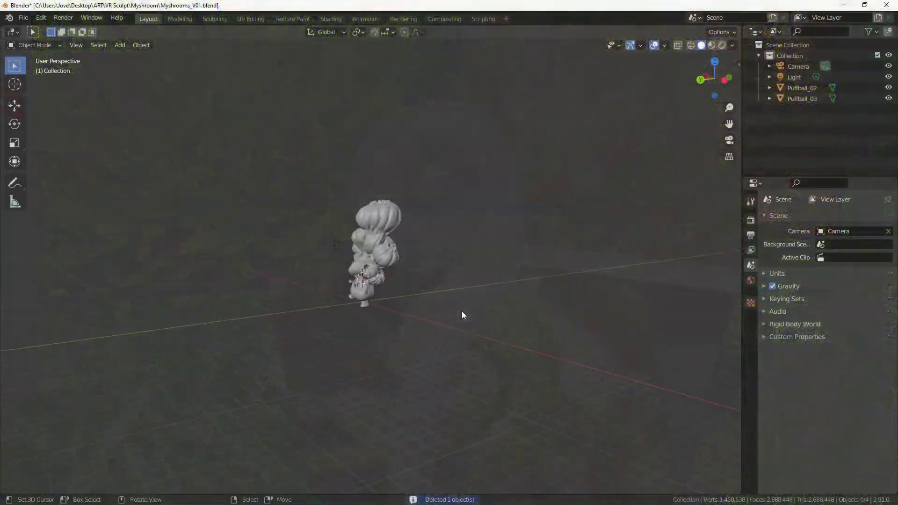
Switch to Blender, select the Puffball_02 sculpt and examine its shape close up and from several sides.
{"action": "scroll", "coordinate": [374, 323], "scroll_direction": "up", "scroll_amount": 6}
{"action": "mouse_move", "coordinate": [313, 327]}
{"action": "middle_mouse_down"}
{"action": "mouse_move", "coordinate": [391, 313]}
{"action": "mouse_move", "coordinate": [405, 331]}
{"action": "middle_mouse_up"}
{"action": "left_click", "coordinate": [391, 312]}
{"action": "scroll", "coordinate": [391, 313], "scroll_direction": "up", "scroll_amount": 3}
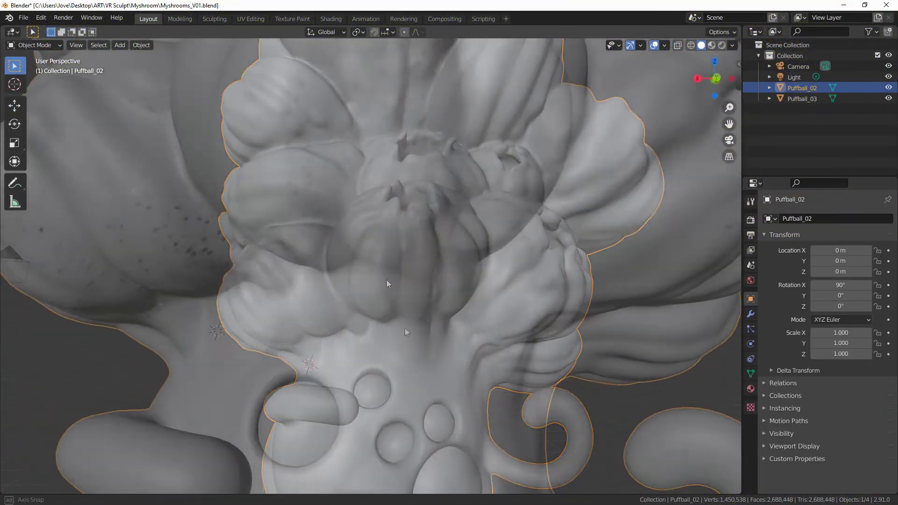
{"action": "scroll", "coordinate": [397, 284], "scroll_direction": "up", "scroll_amount": 3}
{"action": "scroll", "coordinate": [397, 280], "scroll_direction": "down", "scroll_amount": 10}
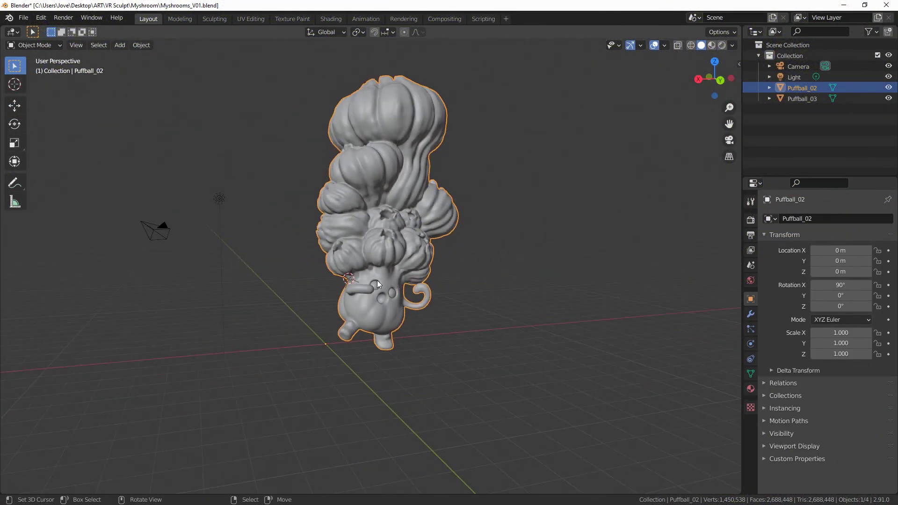
{"action": "middle_click_drag", "start_coordinate": [377, 280], "coordinate": [529, 284]}
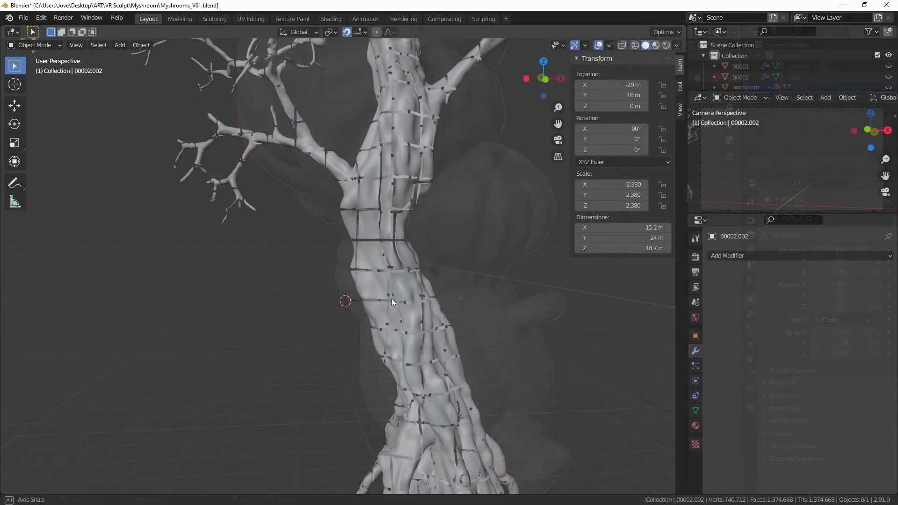
Examine the sculpted tree 00002.002 close up and in the right, top and front orthographic views.
{"action": "middle_click_drag", "start_coordinate": [488, 309], "coordinate": [326, 347]}
{"action": "scroll", "coordinate": [341, 283], "scroll_direction": "up", "scroll_amount": 5}
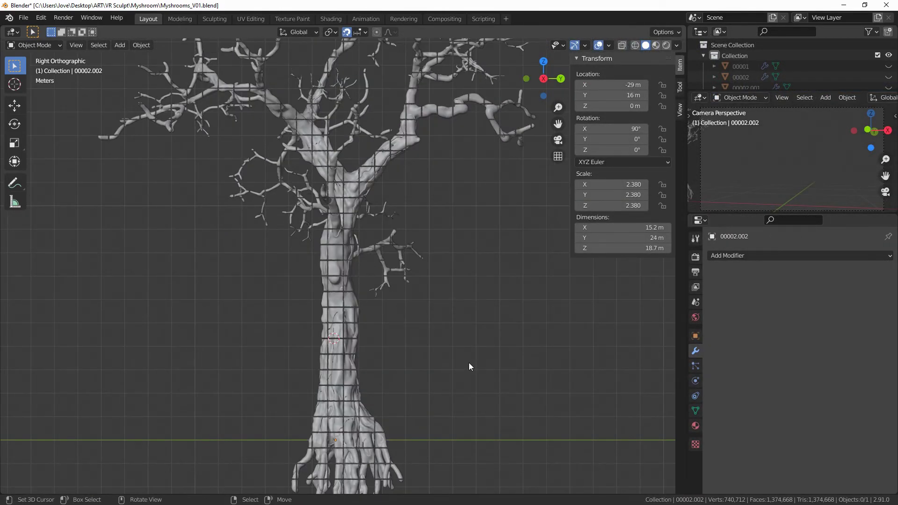
{"action": "key", "text": "KP_7"}
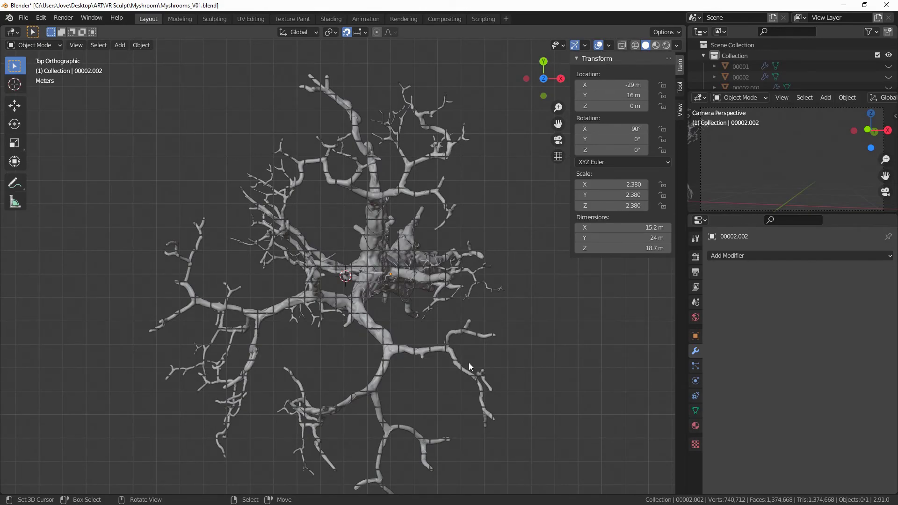
{"action": "key", "text": "KP_1"}
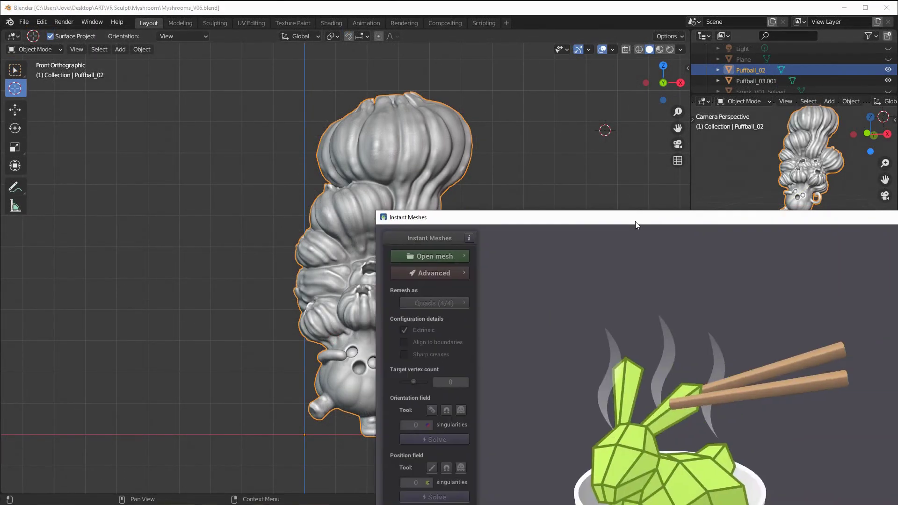
Switch to Instant Meshes, maximize its window and open the puffball mushroom mesh.
{"action": "left_click_drag", "start_coordinate": [635, 221], "coordinate": [295, 92]}
{"action": "double_click", "coordinate": [295, 91]}
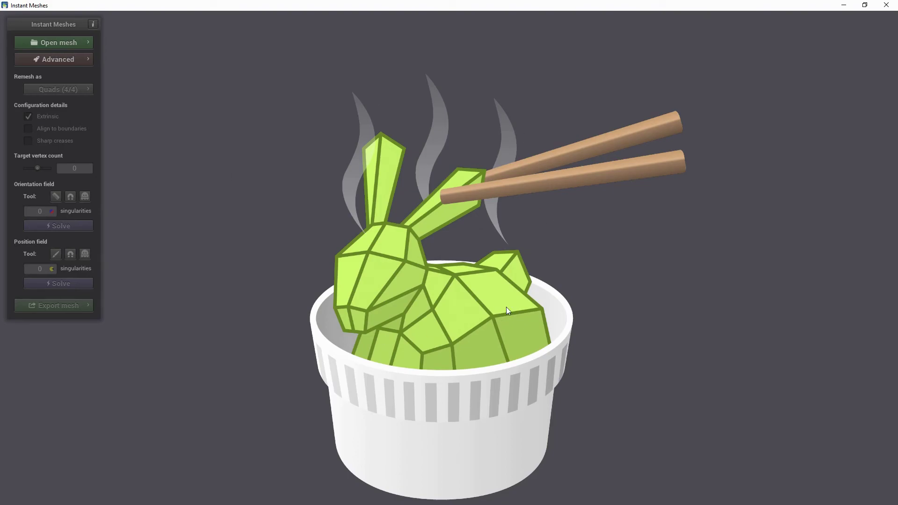
{"action": "left_click", "coordinate": [53, 41]}
{"action": "left_click", "coordinate": [160, 51]}
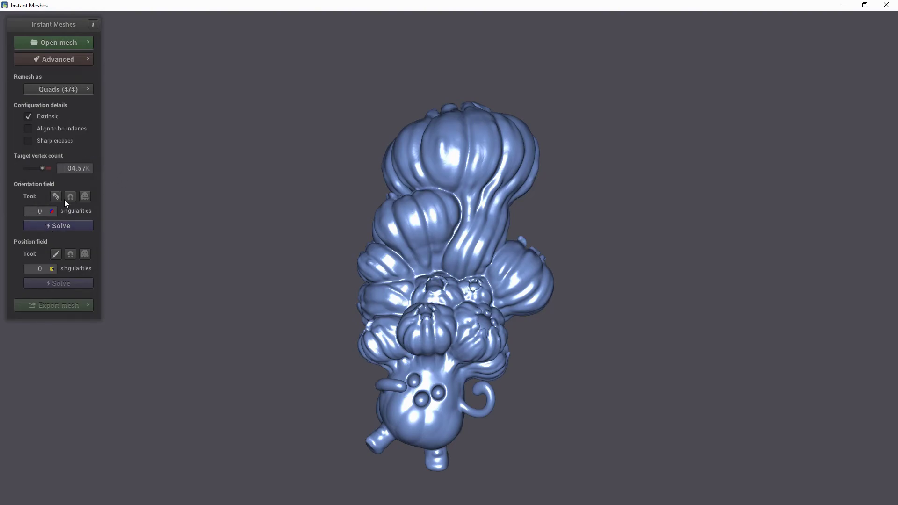
Solve the orientation and position fields for the puffball mesh, and extract the quad mesh.
{"action": "left_click", "coordinate": [61, 226]}
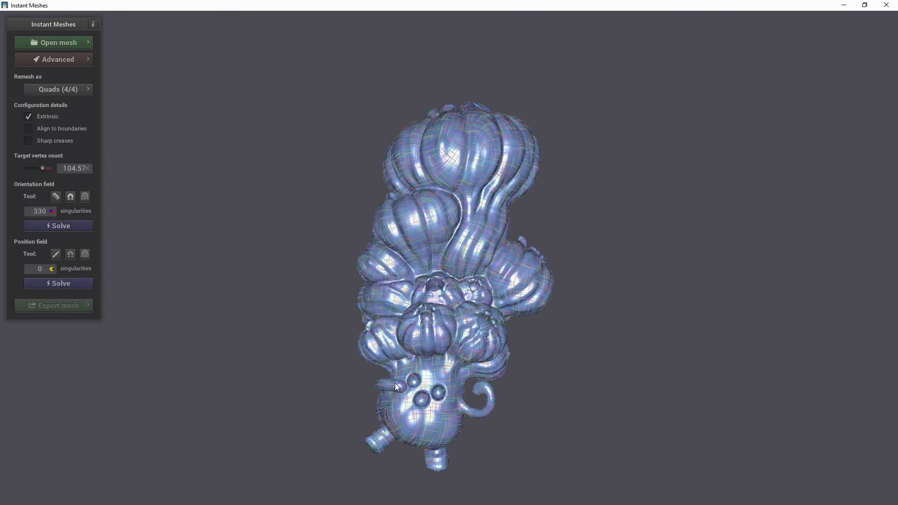
{"action": "scroll", "coordinate": [336, 350], "scroll_direction": "up", "scroll_amount": 5}
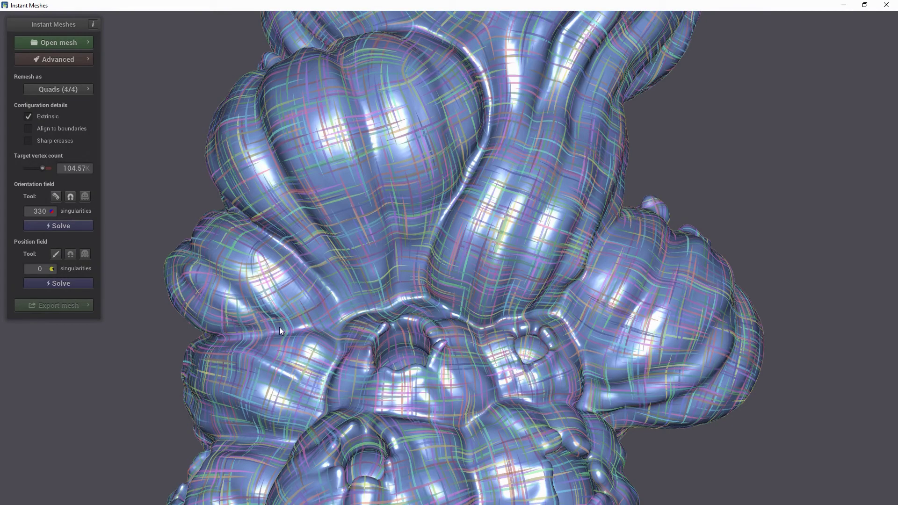
{"action": "scroll", "coordinate": [322, 330], "scroll_direction": "down", "scroll_amount": 4}
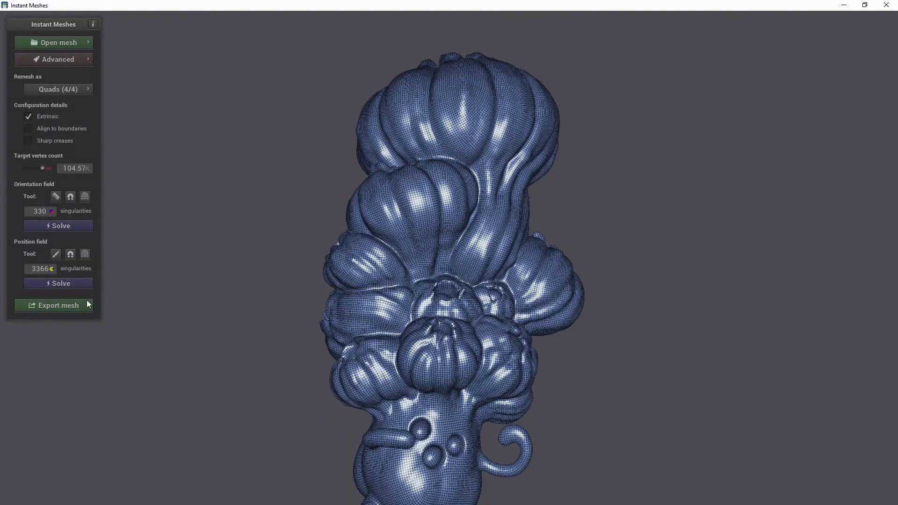
{"action": "left_click", "coordinate": [73, 307]}
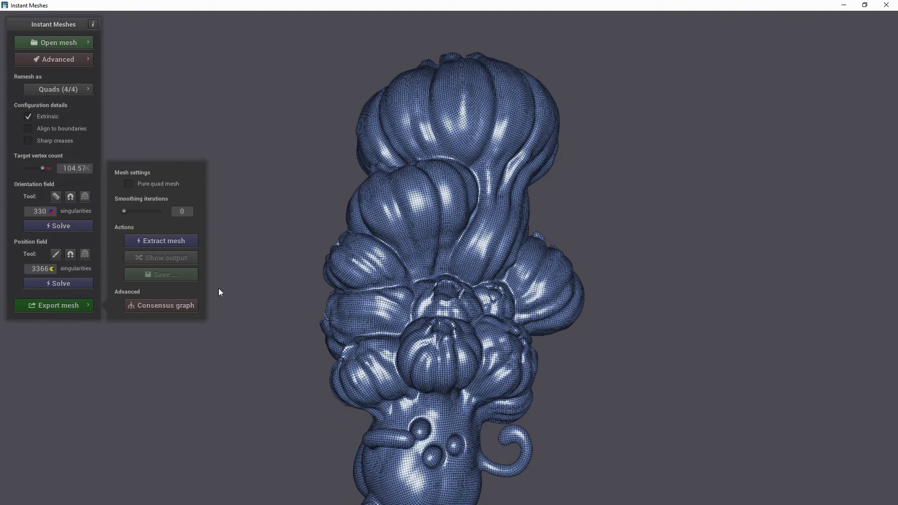
{"action": "left_click", "coordinate": [158, 242]}
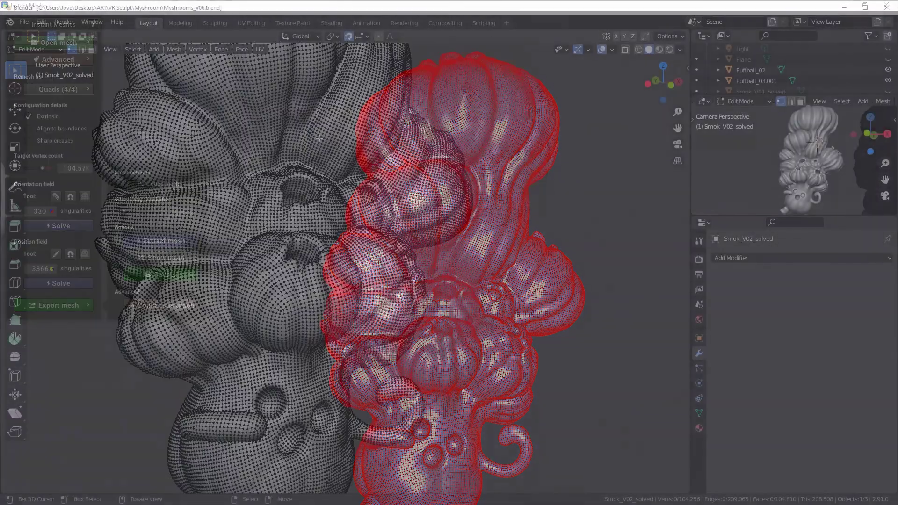
Back in Blender, move the remeshed puffball Smok_V02_solved 7 m along the X axis, beside the original sculpt.
{"action": "scroll", "coordinate": [337, 343], "scroll_direction": "up", "scroll_amount": 6}
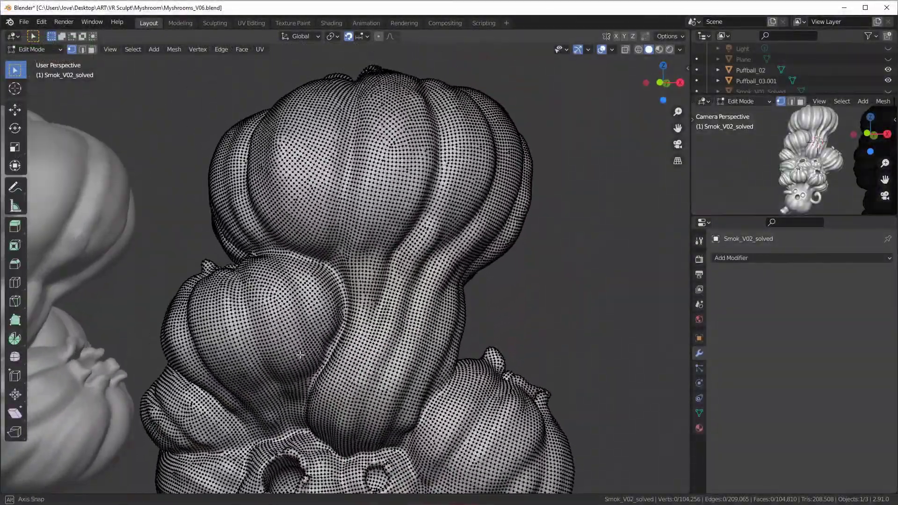
{"action": "scroll", "coordinate": [337, 343], "scroll_direction": "up", "scroll_amount": 3}
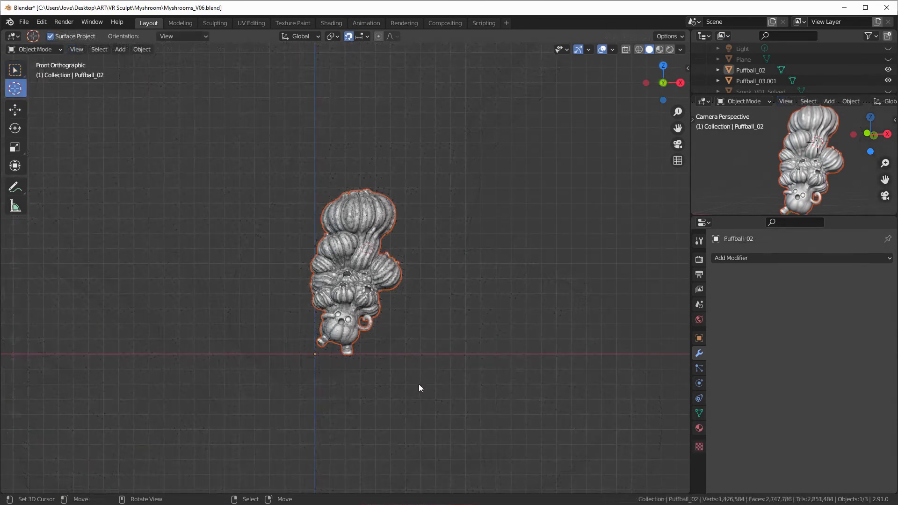
{"action": "scroll", "coordinate": [419, 383], "scroll_direction": "down", "scroll_amount": 2}
{"action": "key", "text": "shift+d"}
{"action": "key", "text": "x"}
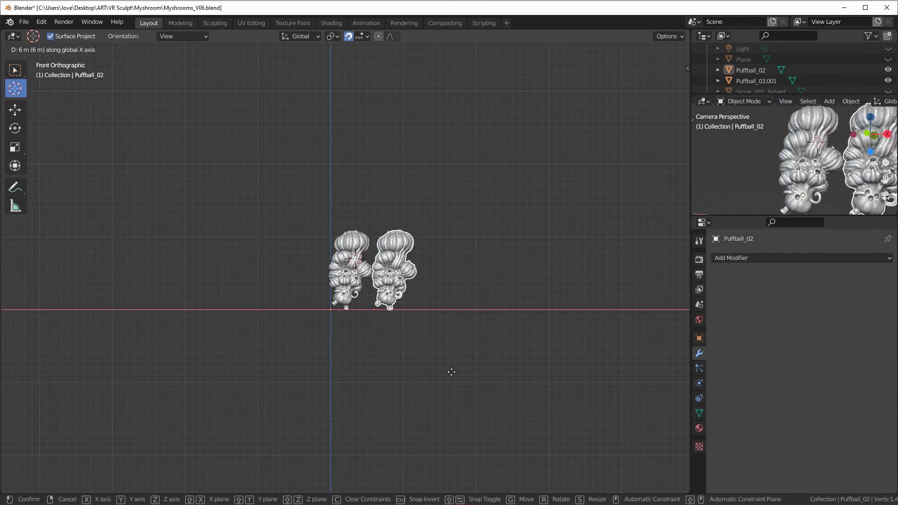
{"action": "left_click", "coordinate": [456, 373]}
Clear the sharp marking from all edges of Smok_V02_solved in Edit Mode, and return to Object Mode.
{"action": "scroll", "coordinate": [413, 374], "scroll_direction": "up", "scroll_amount": 5}
{"action": "scroll", "coordinate": [377, 277], "scroll_direction": "down", "scroll_amount": 2, "text": "ctrl"}
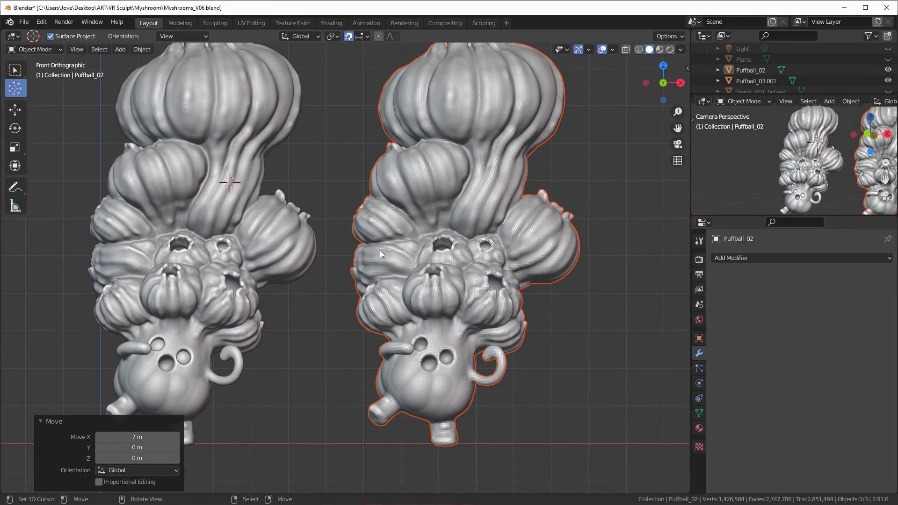
{"action": "scroll", "coordinate": [511, 311], "scroll_direction": "up", "scroll_amount": 4}
{"action": "left_click", "coordinate": [494, 286]}
{"action": "middle_click_drag", "start_coordinate": [494, 285], "coordinate": [409, 269]}
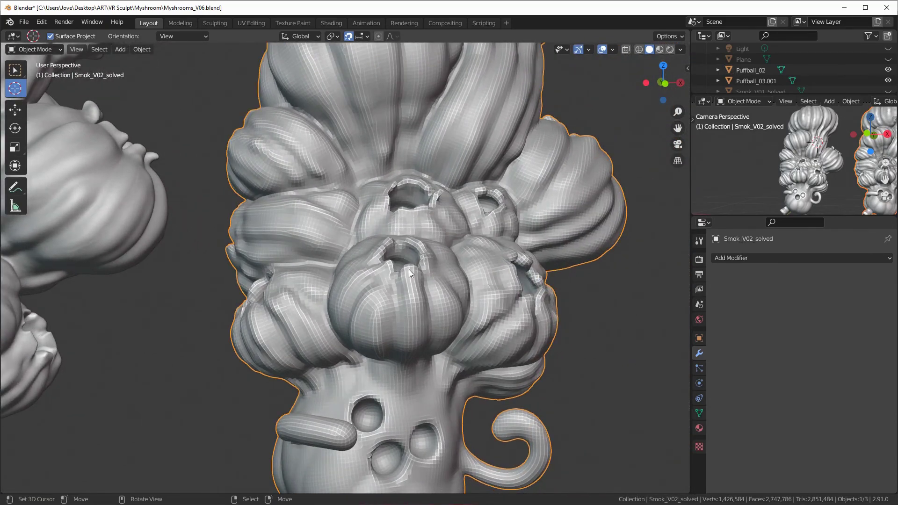
{"action": "key", "text": "Tab"}
{"action": "scroll", "coordinate": [402, 261], "scroll_direction": "up", "scroll_amount": 3}
{"action": "key", "text": "ctrl+e"}
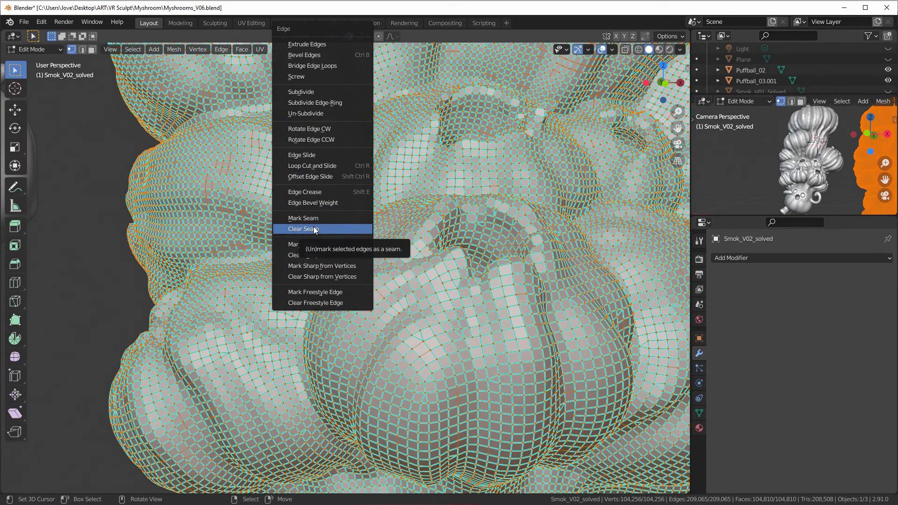
{"action": "left_click", "coordinate": [365, 255]}
{"action": "key", "text": "Tab"}
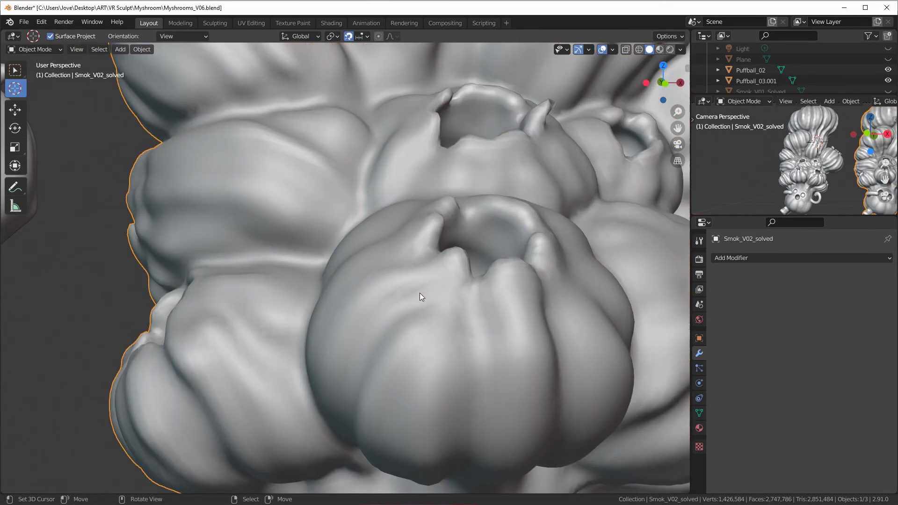
Compare the remeshed Smok_V02_solved with the original Puffball_02, examining the surface and mesh topology of both.
{"action": "scroll", "coordinate": [420, 293], "scroll_direction": "down", "scroll_amount": 5}
{"action": "scroll", "coordinate": [419, 293], "scroll_direction": "down", "scroll_amount": 5}
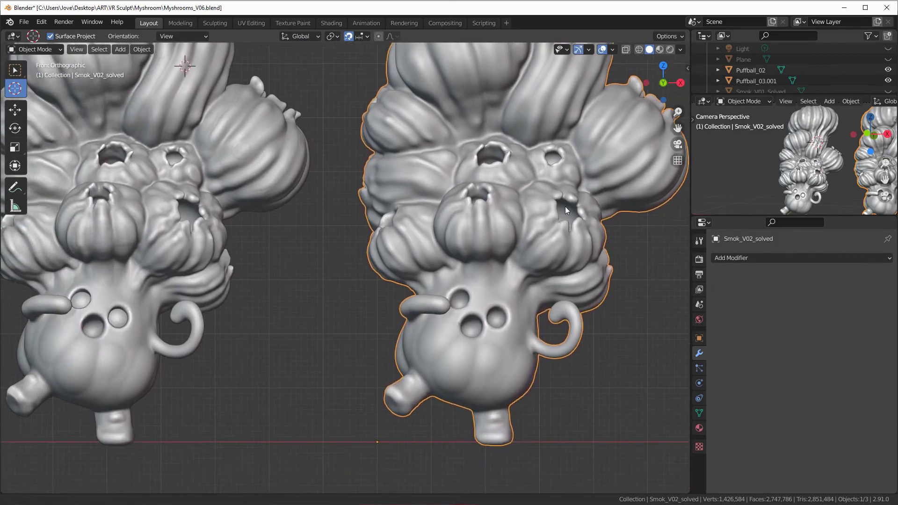
{"action": "middle_click_drag", "start_coordinate": [565, 207], "coordinate": [577, 207], "text": "shift"}
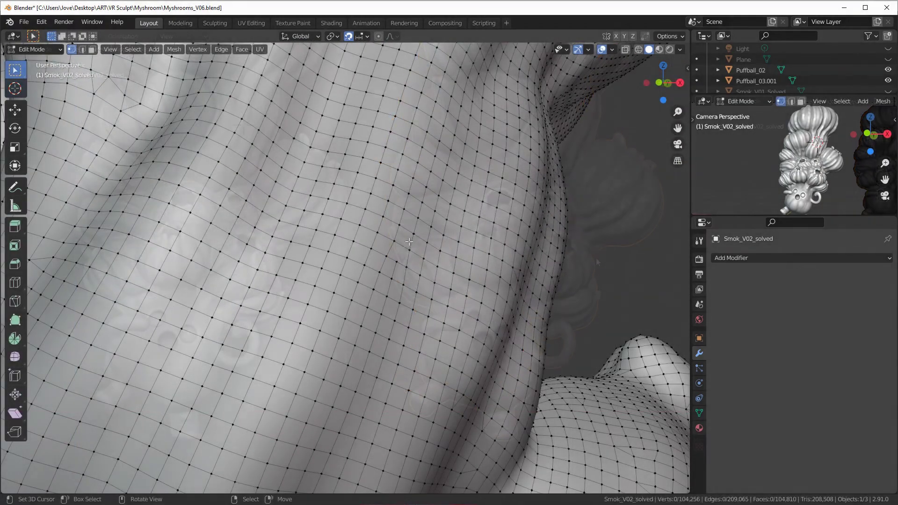
{"action": "scroll", "coordinate": [397, 281], "scroll_direction": "down", "scroll_amount": 6}
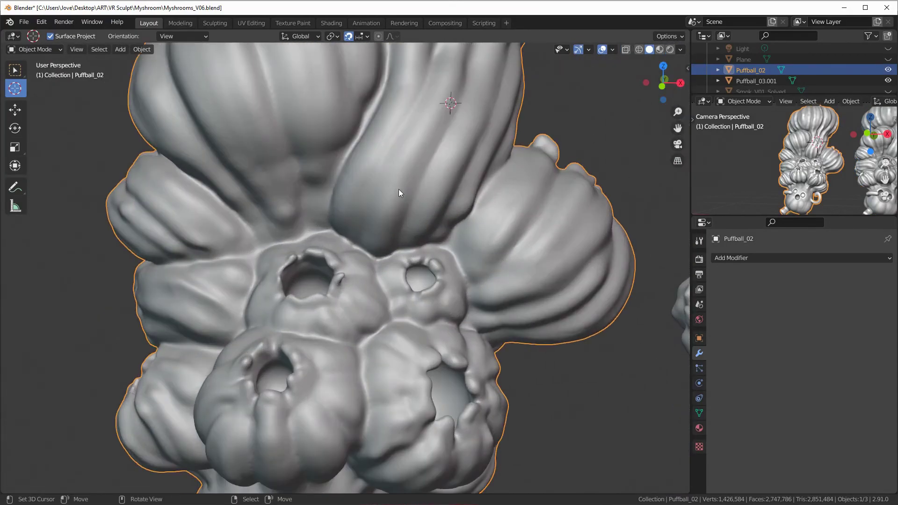
{"action": "key", "text": "Tab"}
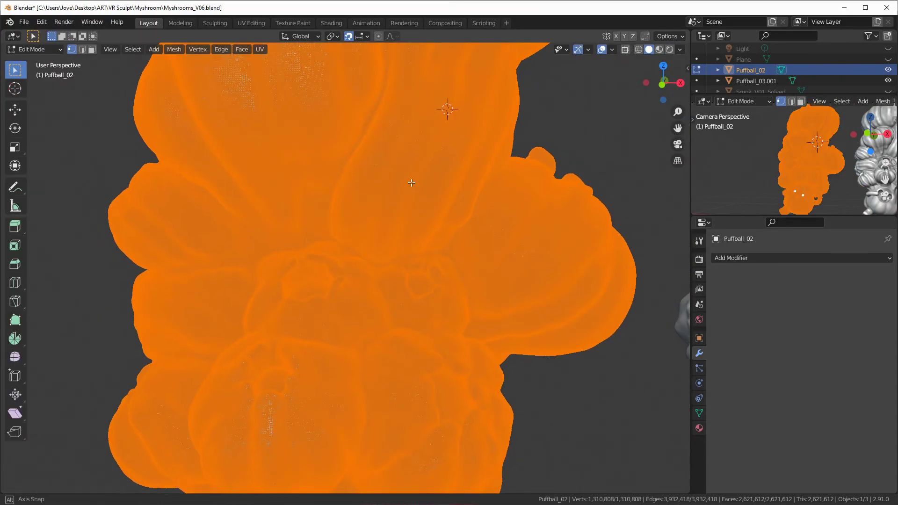
{"action": "scroll", "coordinate": [399, 206], "scroll_direction": "up", "scroll_amount": 5}
{"action": "scroll", "coordinate": [384, 283], "scroll_direction": "up", "scroll_amount": 4}
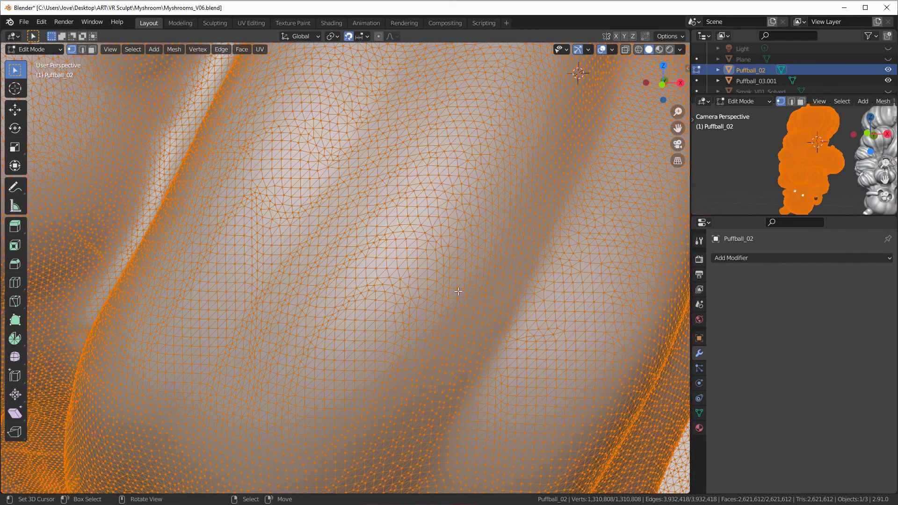
{"action": "middle_click_drag", "start_coordinate": [396, 317], "coordinate": [400, 358]}
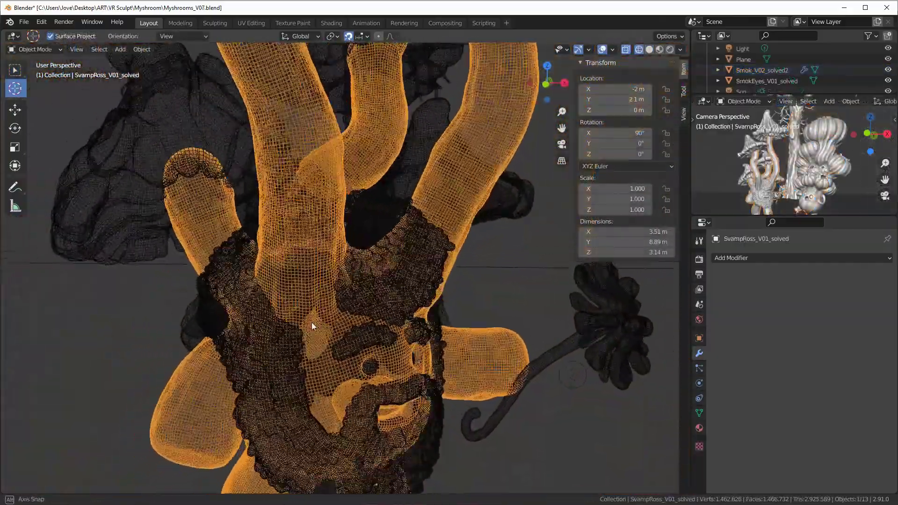
Examine the wireframe of SvampRoss_V01_solved around the stems and hair from several angles.
{"action": "scroll", "coordinate": [312, 322], "scroll_direction": "up", "scroll_amount": 3}
{"action": "mouse_move", "coordinate": [318, 316]}
{"action": "middle_mouse_down"}
{"action": "mouse_move", "coordinate": [312, 291]}
{"action": "mouse_move", "coordinate": [331, 293]}
{"action": "mouse_move", "coordinate": [268, 173]}
{"action": "middle_mouse_up"}
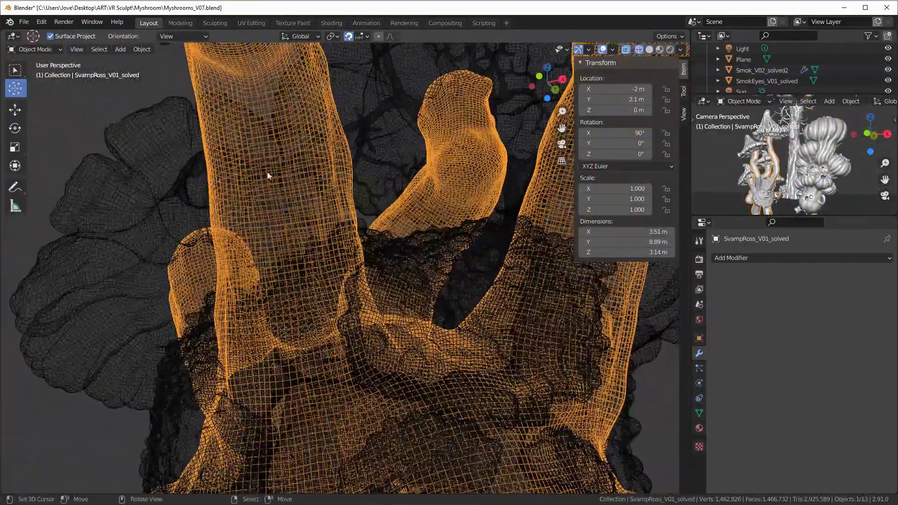
{"action": "middle_click_drag", "start_coordinate": [281, 273], "coordinate": [383, 274]}
Edit Tree_V02_Solved.001 with edge selection and mark a seam running down its trunk.
{"action": "left_click", "coordinate": [281, 280]}
{"action": "left_click", "coordinate": [381, 261]}
{"action": "left_click", "coordinate": [367, 322]}
{"action": "key", "text": "Tab"}
{"action": "key", "text": "2"}
{"action": "key", "text": "alt+a"}
{"action": "scroll", "coordinate": [375, 267], "scroll_direction": "up", "scroll_amount": 10}
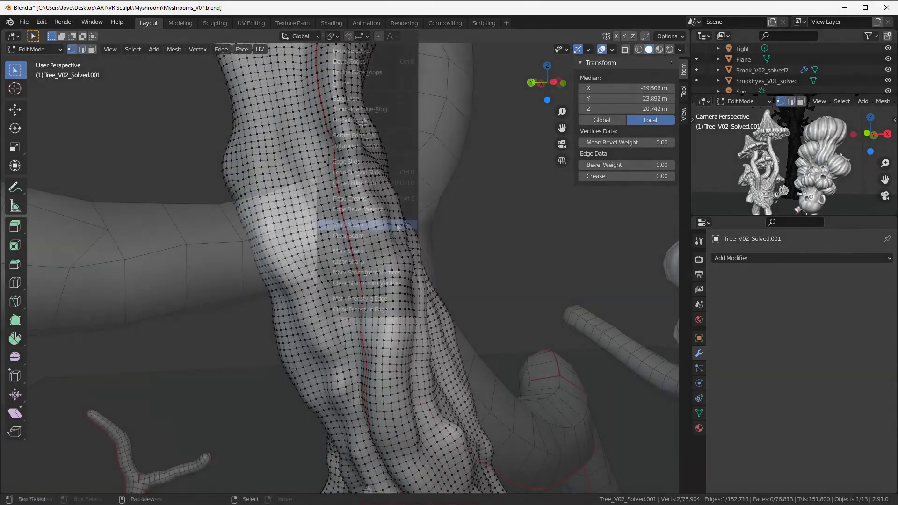
{"action": "scroll", "coordinate": [374, 268], "scroll_direction": "down", "scroll_amount": 8}
{"action": "middle_click_drag", "start_coordinate": [282, 337], "coordinate": [325, 347]}
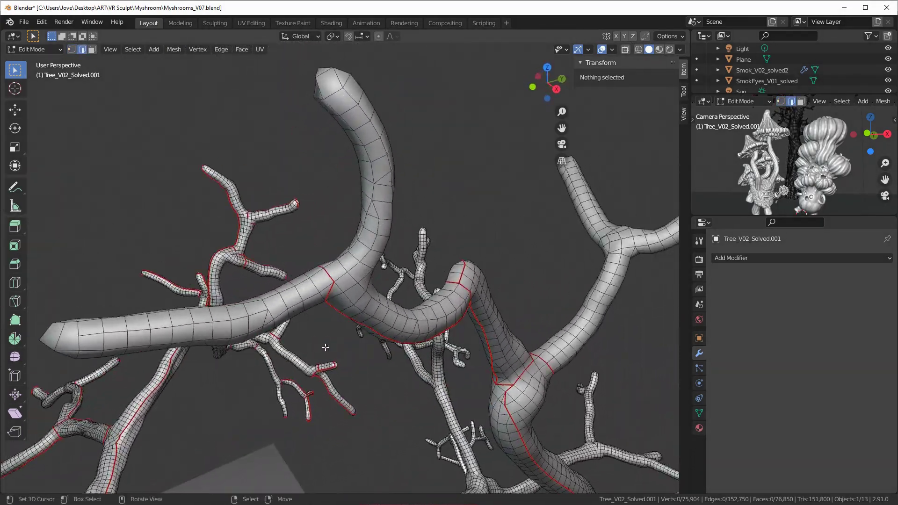
Mark UV seams along the upper branches of Tree_V02_Solved.001 and save the file as Myshrooms_V08.blend.
{"action": "left_click", "coordinate": [297, 286], "text": "alt"}
{"action": "middle_click_drag", "start_coordinate": [298, 286], "coordinate": [382, 208]}
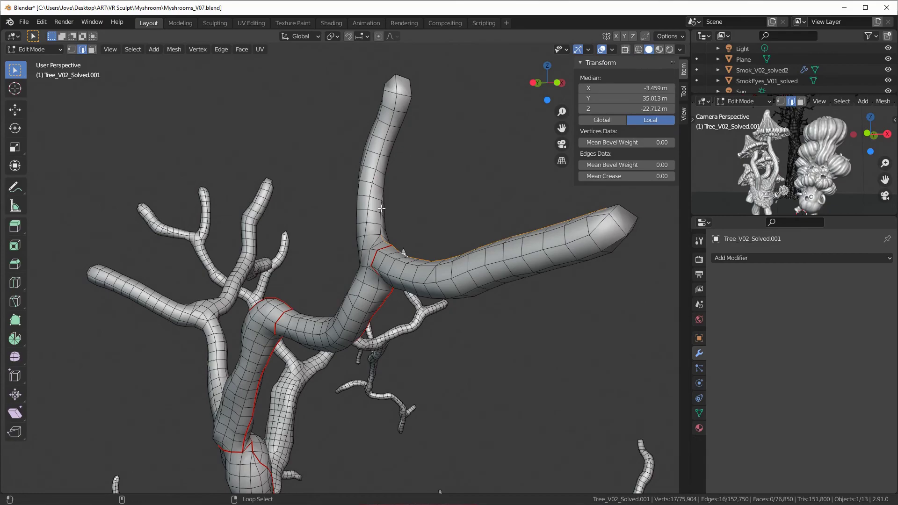
{"action": "scroll", "coordinate": [382, 208], "scroll_direction": "down", "scroll_amount": 8}
{"action": "key", "text": "alt+a"}
{"action": "key", "text": "ctrl+alt+s"}
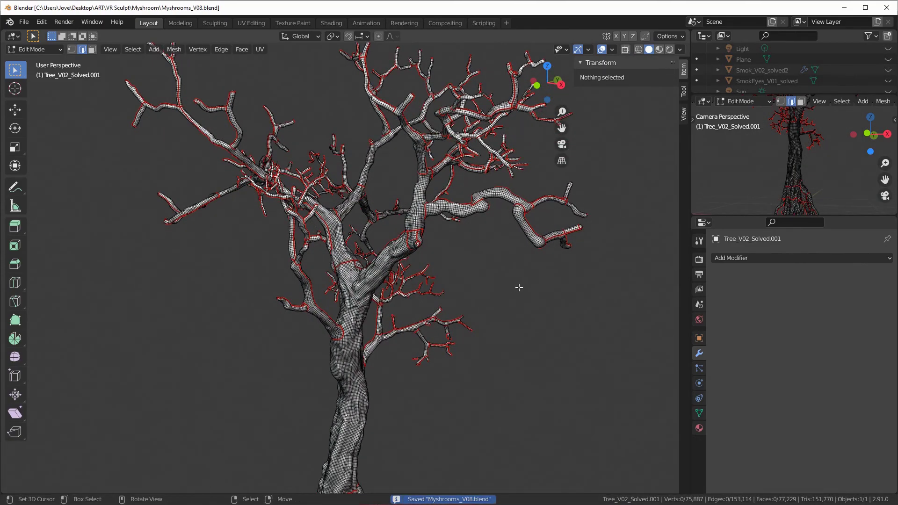
Unwrap the entire Tree_V02_Solved.001 mesh in the UV Editing workspace.
{"action": "left_click", "coordinate": [255, 23]}
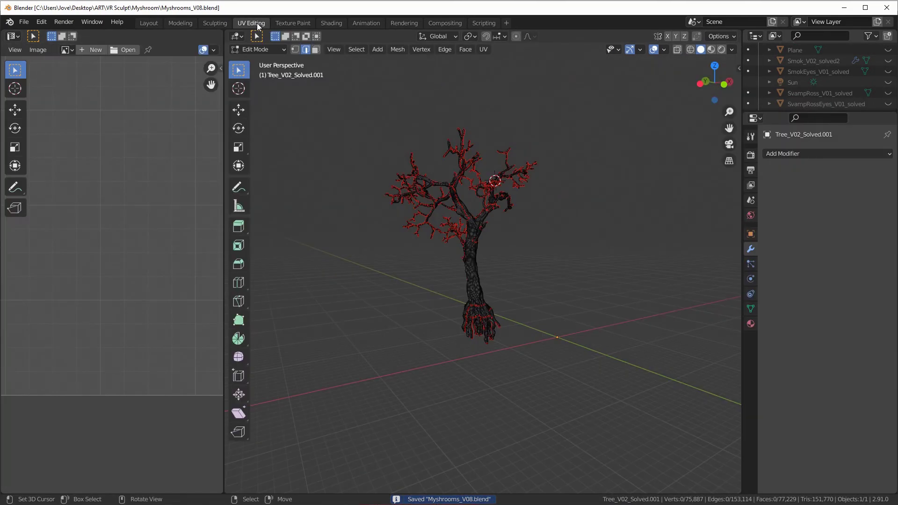
{"action": "key", "text": "a"}
{"action": "key", "text": "u"}
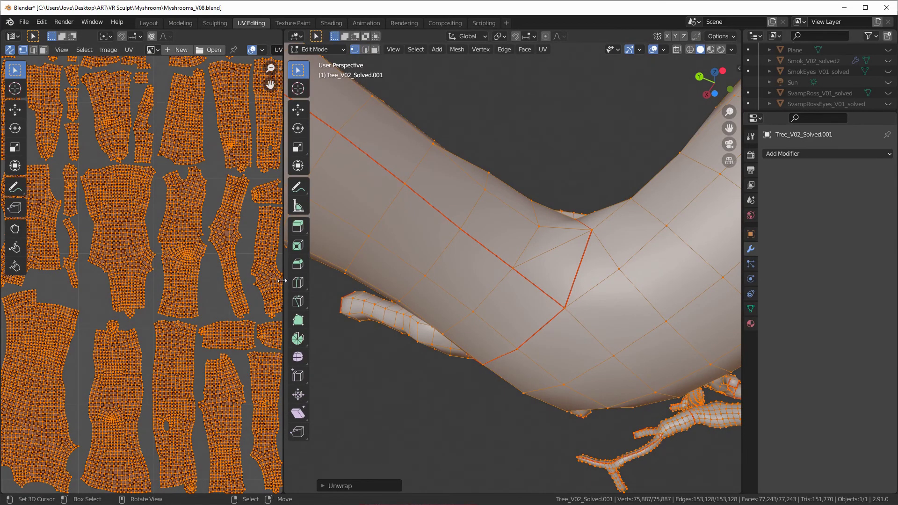
Widen the UV editor and examine the tree's unwrapped islands across the layout.
{"action": "left_click_drag", "start_coordinate": [281, 279], "coordinate": [668, 280]}
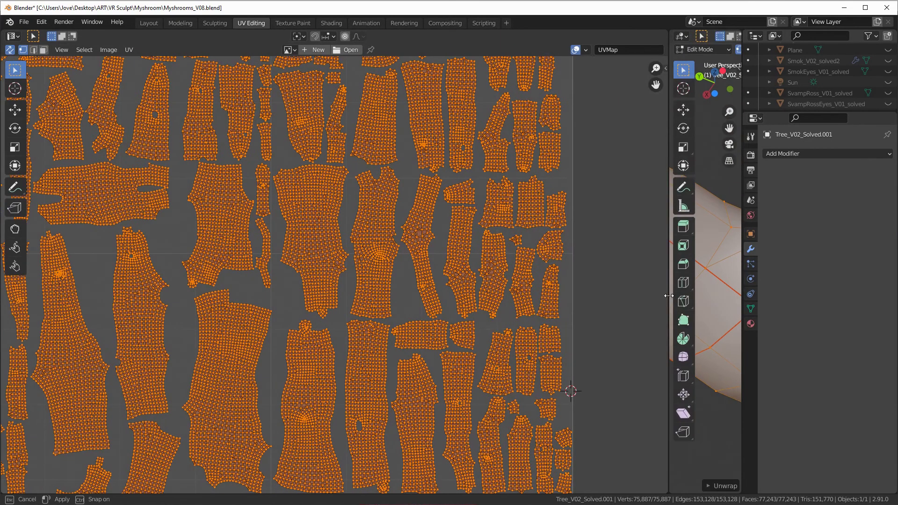
{"action": "scroll", "coordinate": [249, 256], "scroll_direction": "up", "scroll_amount": 3}
{"action": "scroll", "coordinate": [249, 257], "scroll_direction": "down", "scroll_amount": 4}
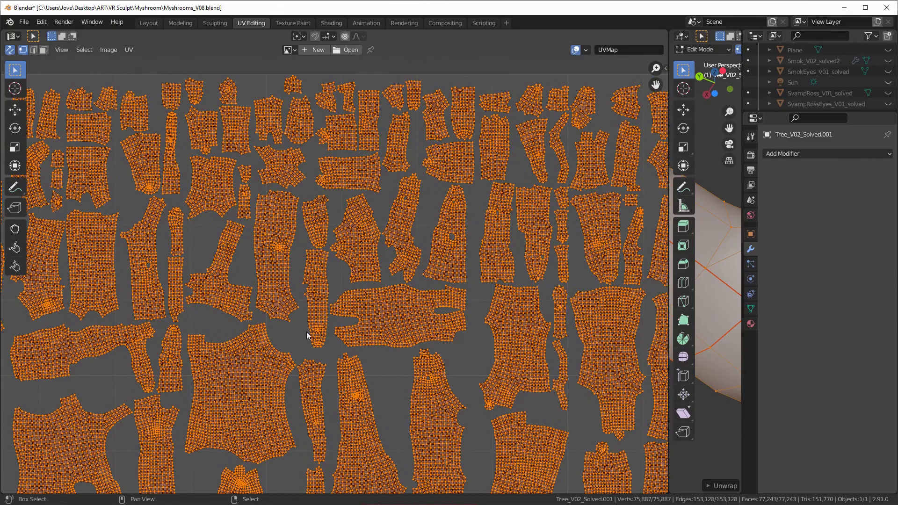
{"action": "scroll", "coordinate": [357, 351], "scroll_direction": "down", "scroll_amount": 6}
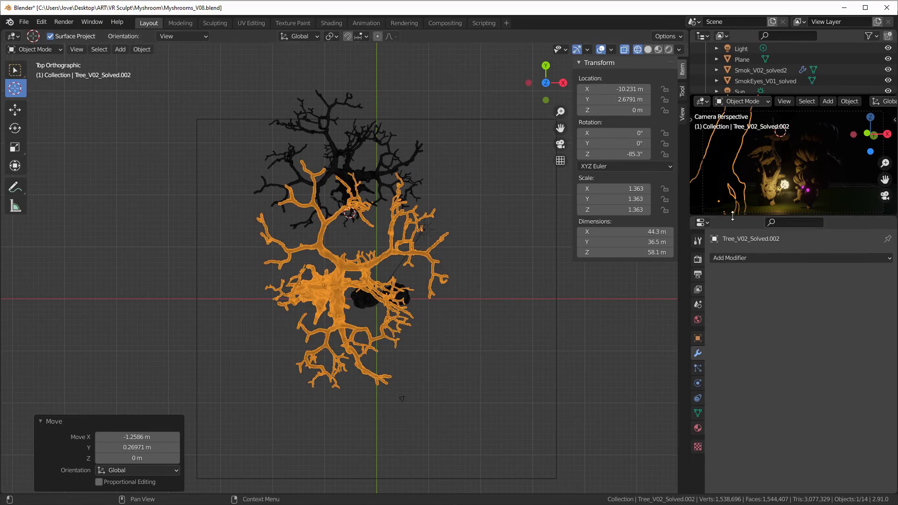
Enlarge the camera view area in both height and width for a bigger scene preview.
{"action": "left_click_drag", "start_coordinate": [732, 216], "coordinate": [732, 278]}
{"action": "left_click_drag", "start_coordinate": [689, 241], "coordinate": [586, 250]}
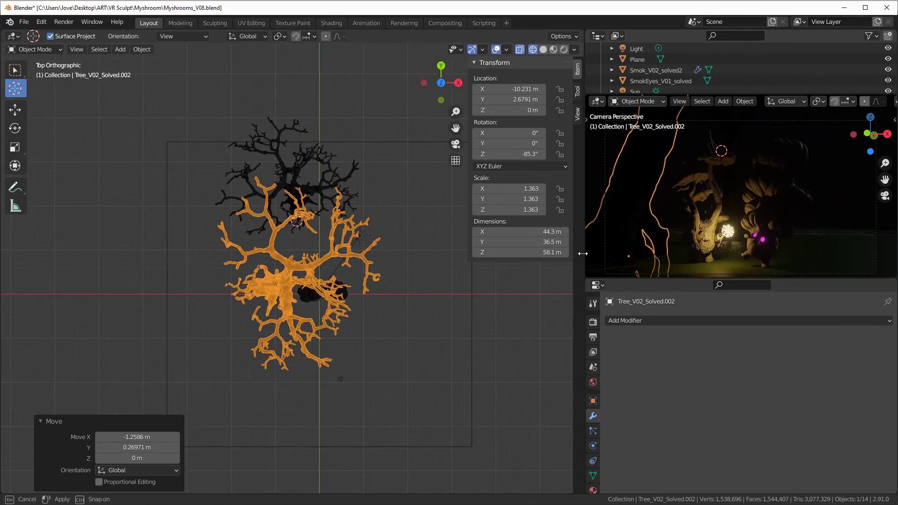
{"action": "scroll", "coordinate": [396, 301], "scroll_direction": "up", "scroll_amount": 4}
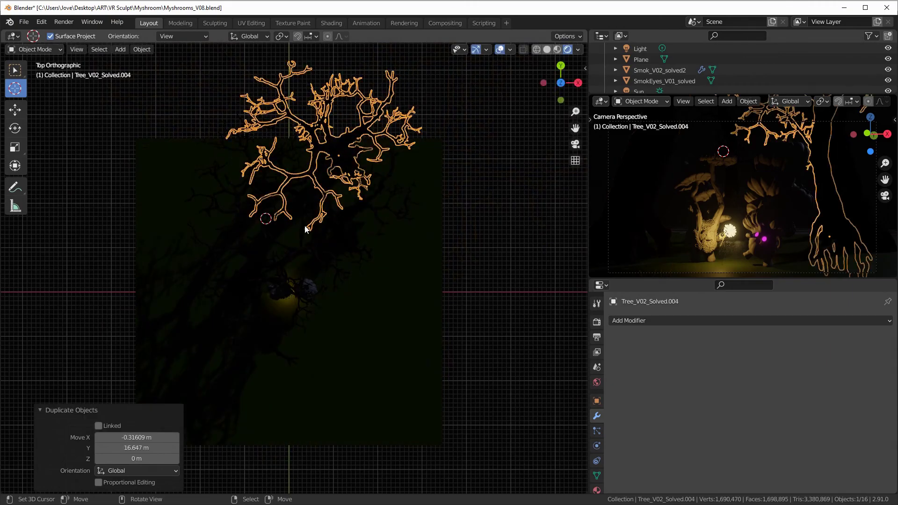
Rotate Tree_V02_Solved.004 by -74.5° about Z, move it about -3.06 m in X and 12.54 m in Y, and duplicate it.
{"action": "key", "text": "r"}
{"action": "left_click", "coordinate": [316, 320]}
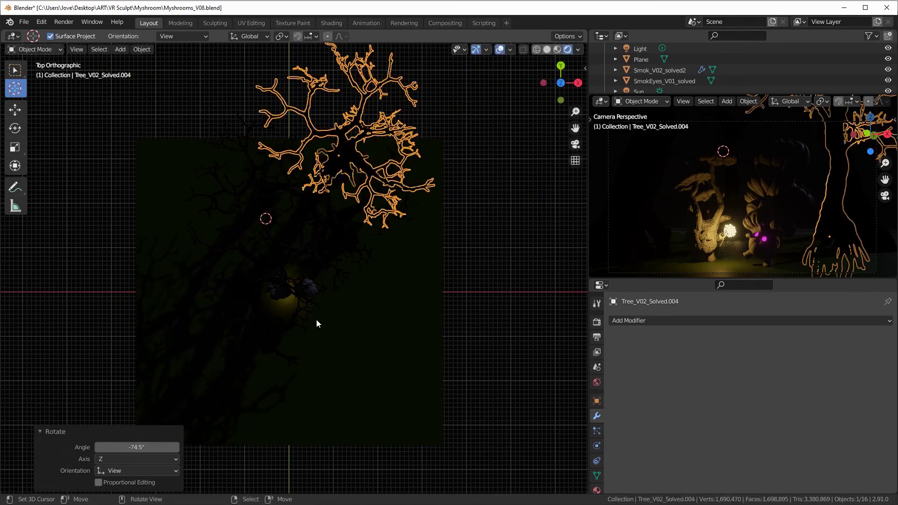
{"action": "key", "text": "g"}
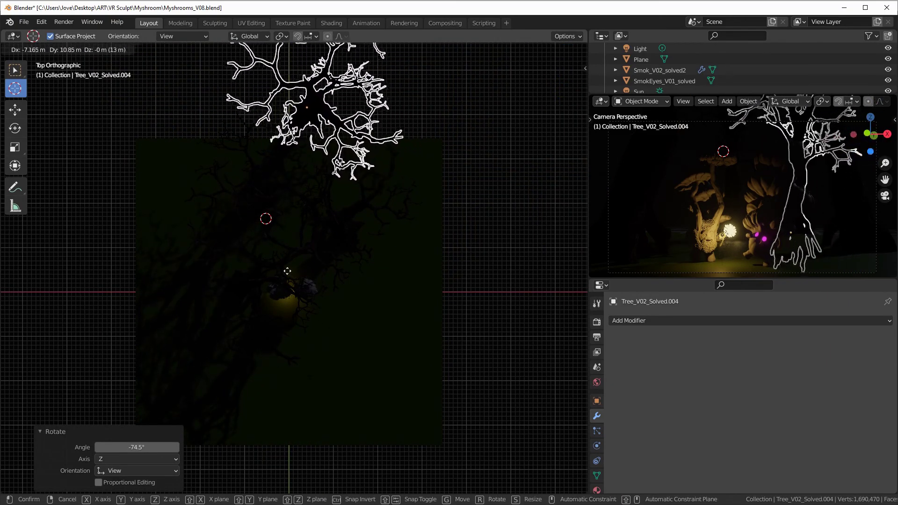
{"action": "left_click", "coordinate": [306, 264]}
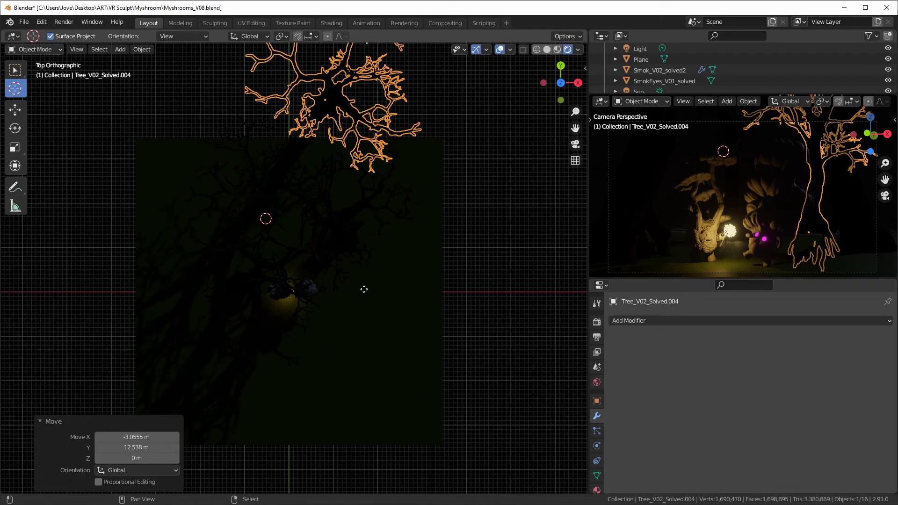
{"action": "key", "text": "shift+d"}
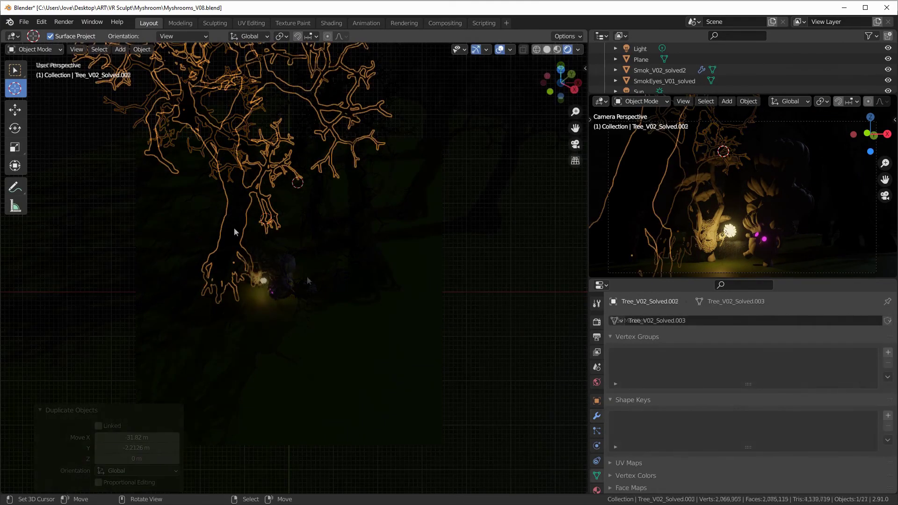
Move Tree_V02_Solved.002 vertically along the global Z axis in front view and deselect it.
{"action": "key", "text": "KP_1"}
{"action": "scroll", "coordinate": [238, 232], "scroll_direction": "up", "scroll_amount": 3}
{"action": "key", "text": "g"}
{"action": "key", "text": "z"}
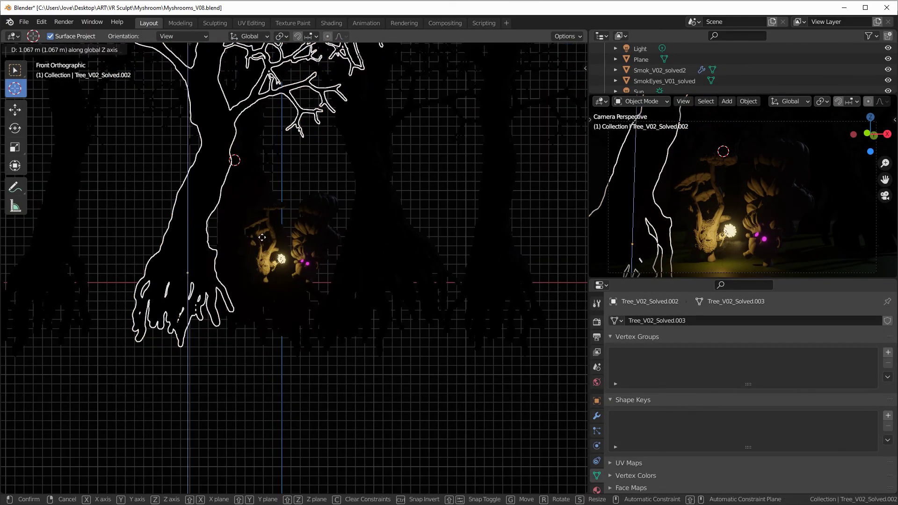
{"action": "left_click", "coordinate": [270, 240]}
{"action": "key", "text": "alt+a"}
{"action": "scroll", "coordinate": [325, 244], "scroll_direction": "up", "scroll_amount": 2}
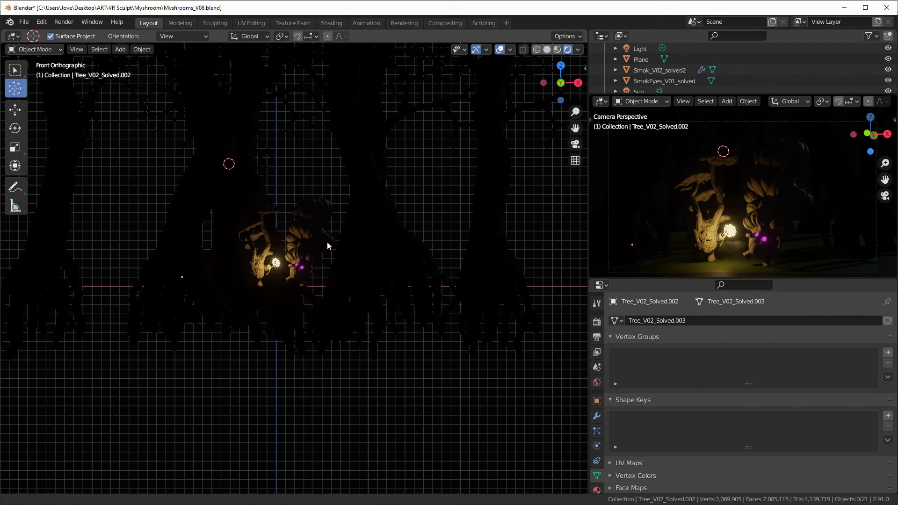
Select Tree_V02_Solved.005 through the camera view and raise it along the global Z axis.
{"action": "scroll", "coordinate": [326, 251], "scroll_direction": "down", "scroll_amount": 2}
{"action": "left_click", "coordinate": [259, 173]}
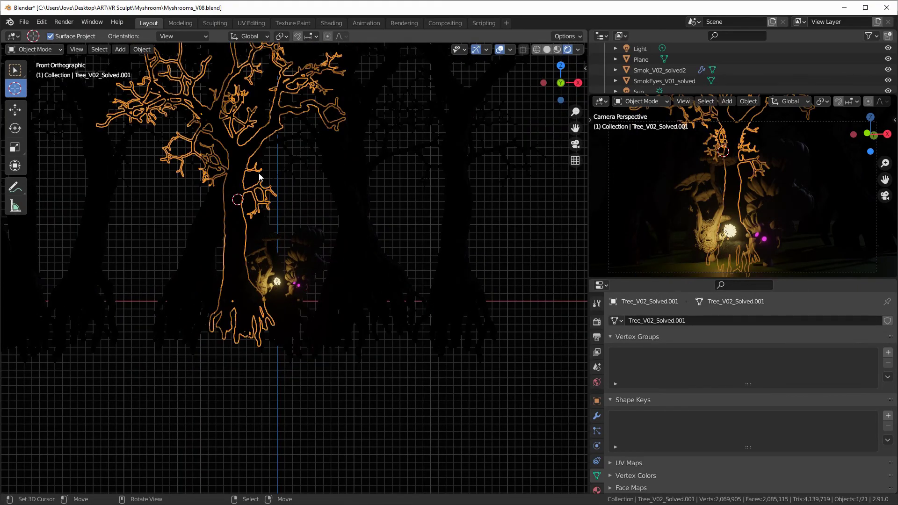
{"action": "left_click", "coordinate": [672, 206]}
{"action": "key", "text": "g"}
{"action": "key", "text": "z"}
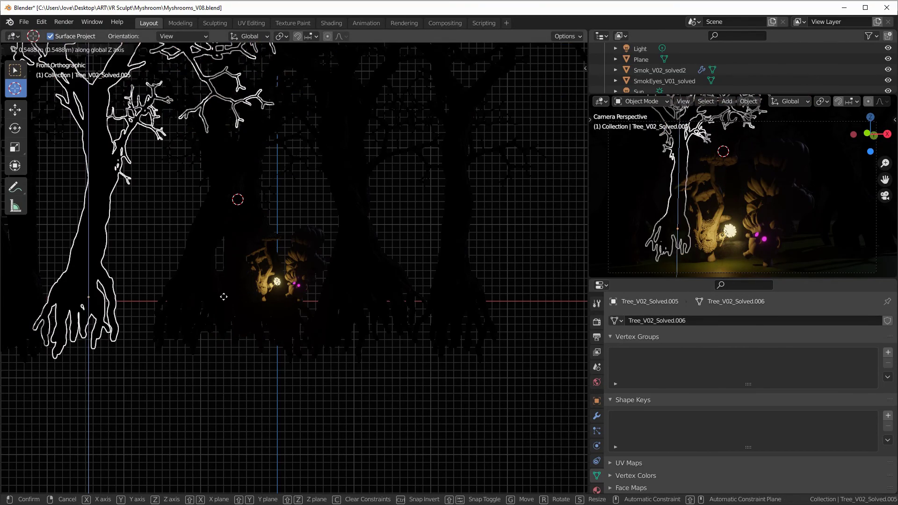
{"action": "left_click", "coordinate": [231, 287]}
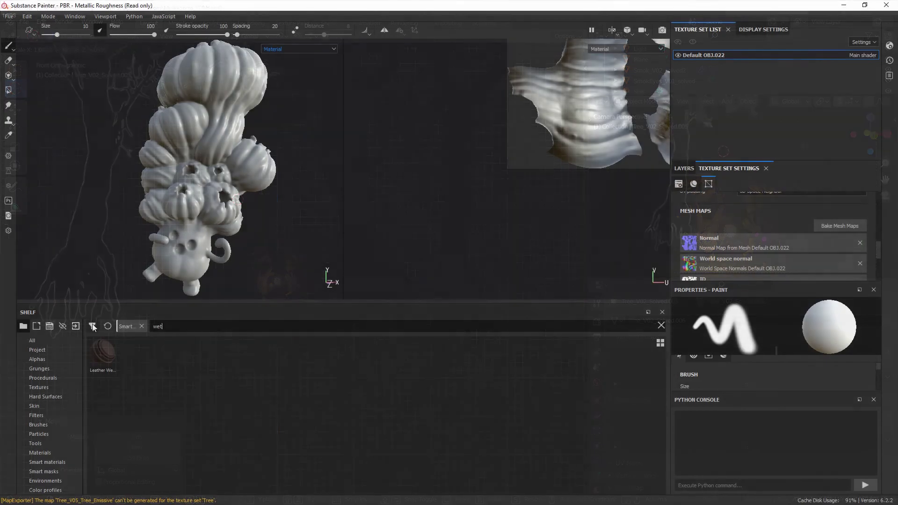
In Substance Painter, search the smart materials for "plastic" and apply Latex Black to the puffball mushroom.
{"action": "mouse_move", "coordinate": [108, 360]}
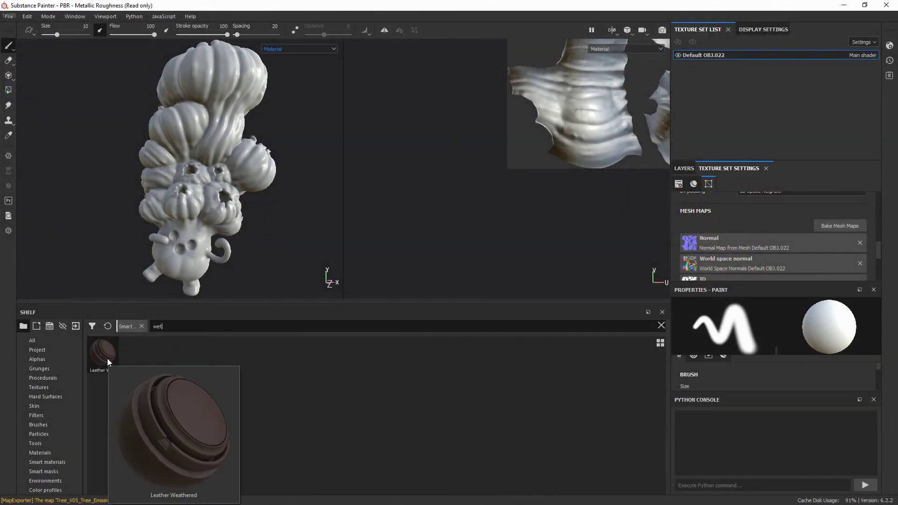
{"action": "key", "text": "ctrl+a"}
{"action": "type", "text": "plastic"}
{"action": "mouse_move", "coordinate": [232, 359]}
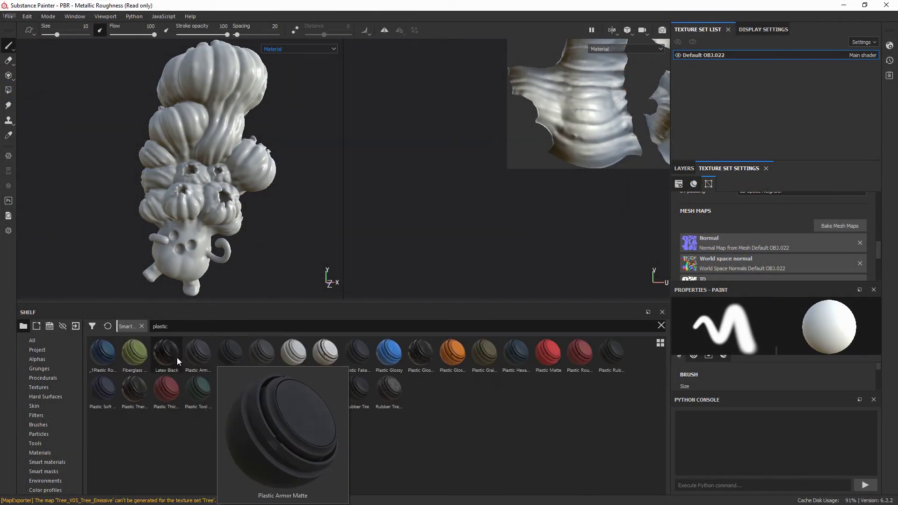
{"action": "mouse_move", "coordinate": [176, 357]}
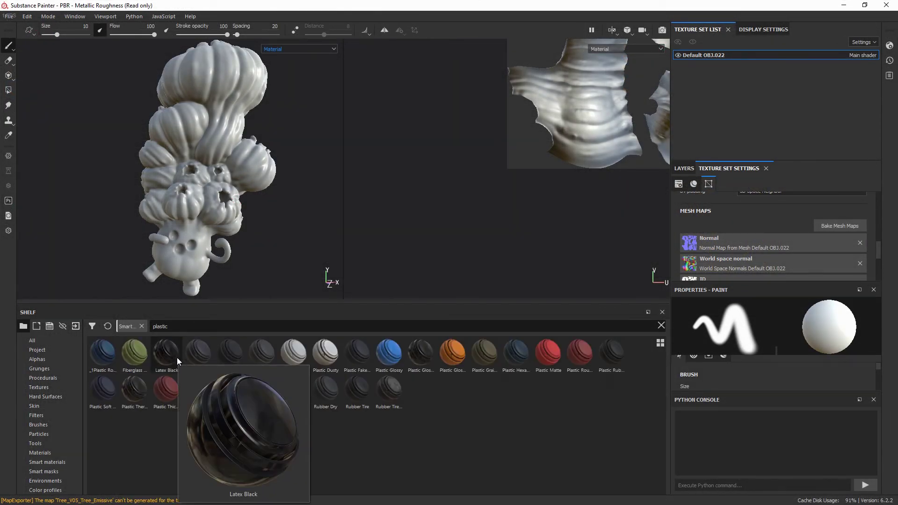
{"action": "left_click_drag", "start_coordinate": [176, 357], "coordinate": [199, 211]}
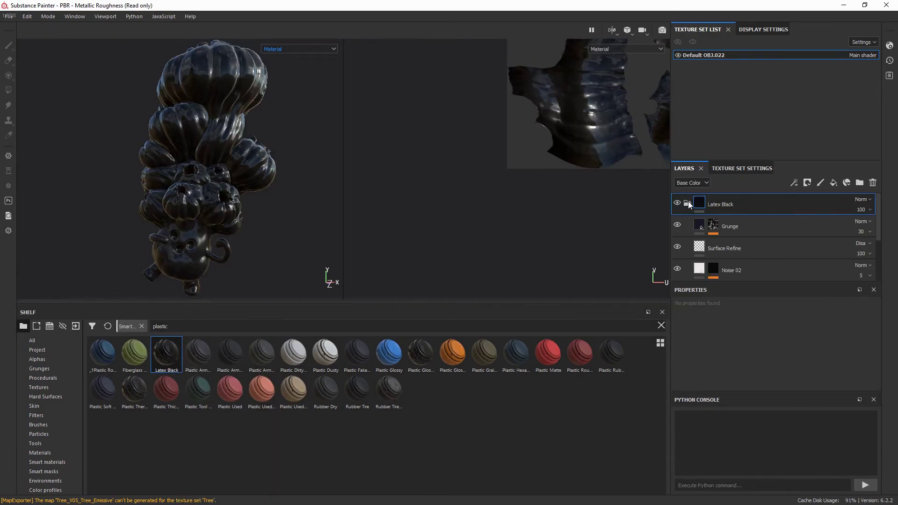
Set the base color of the Latex Black material's Base layer to a pale grey-white.
{"action": "scroll", "coordinate": [771, 249], "scroll_direction": "down", "scroll_amount": 2}
{"action": "left_click", "coordinate": [772, 258]}
{"action": "left_click", "coordinate": [772, 354]}
{"action": "left_click", "coordinate": [779, 414]}
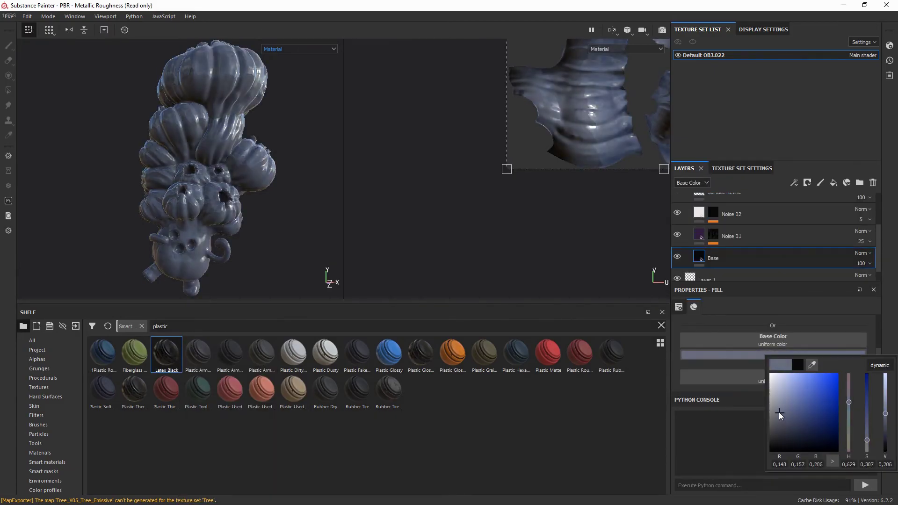
{"action": "left_click_drag", "start_coordinate": [778, 414], "coordinate": [773, 385]}
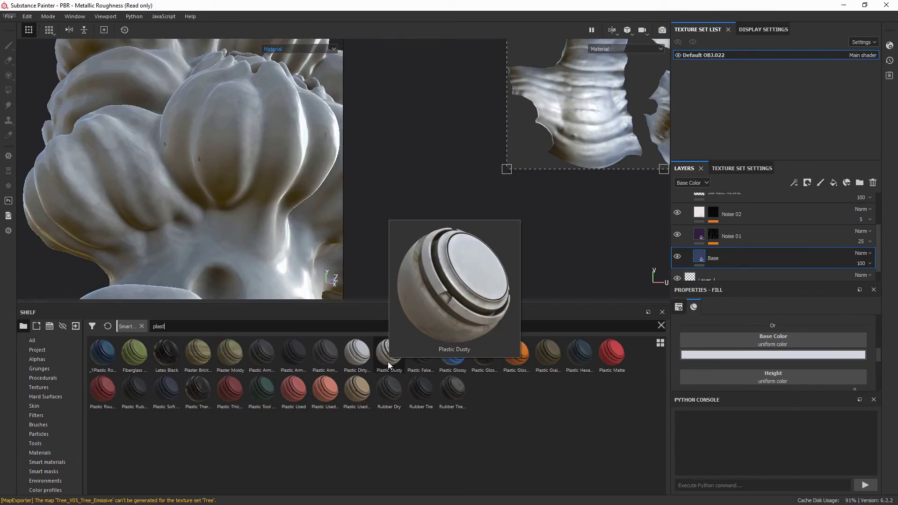
Add the Plastic Dusty smart material above Latex Black and give it a black mask with the Sand Cavities smart mask.
{"action": "left_click_drag", "start_coordinate": [388, 361], "coordinate": [256, 237]}
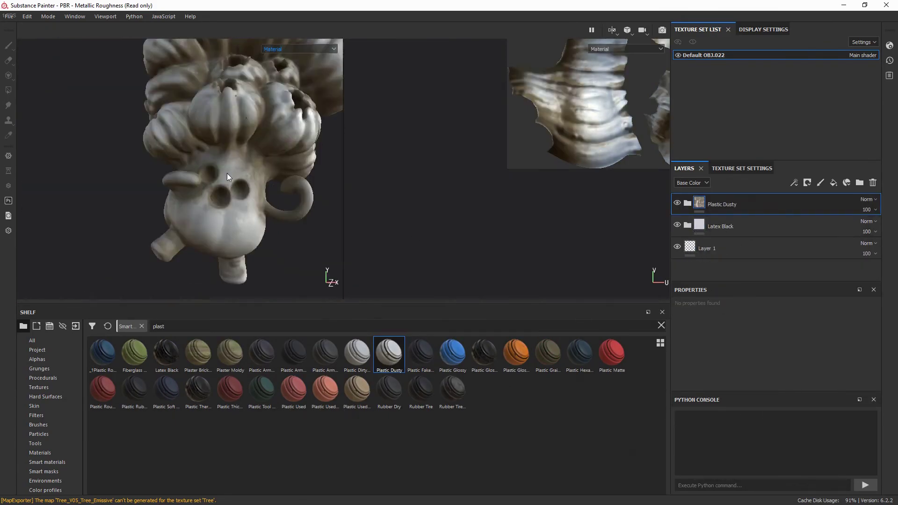
{"action": "right_click", "coordinate": [729, 201]}
{"action": "left_click", "coordinate": [771, 201]}
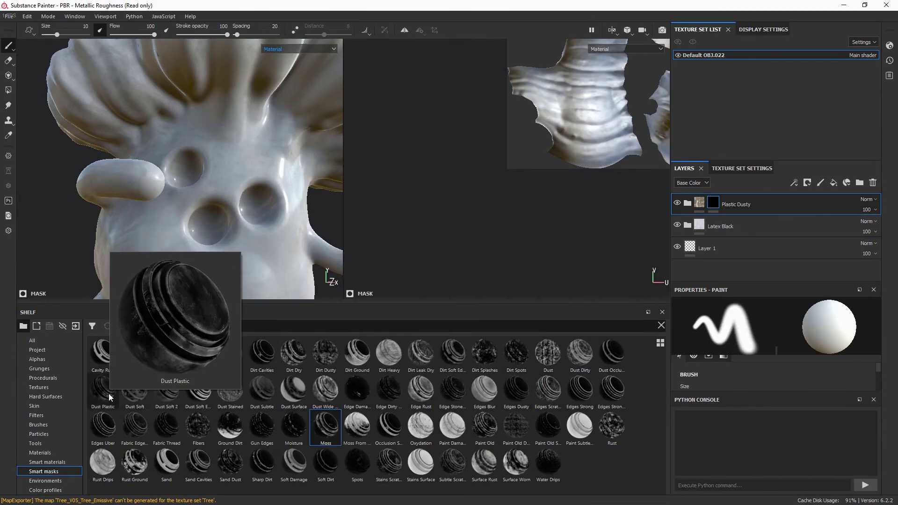
{"action": "left_click_drag", "start_coordinate": [198, 468], "coordinate": [715, 204]}
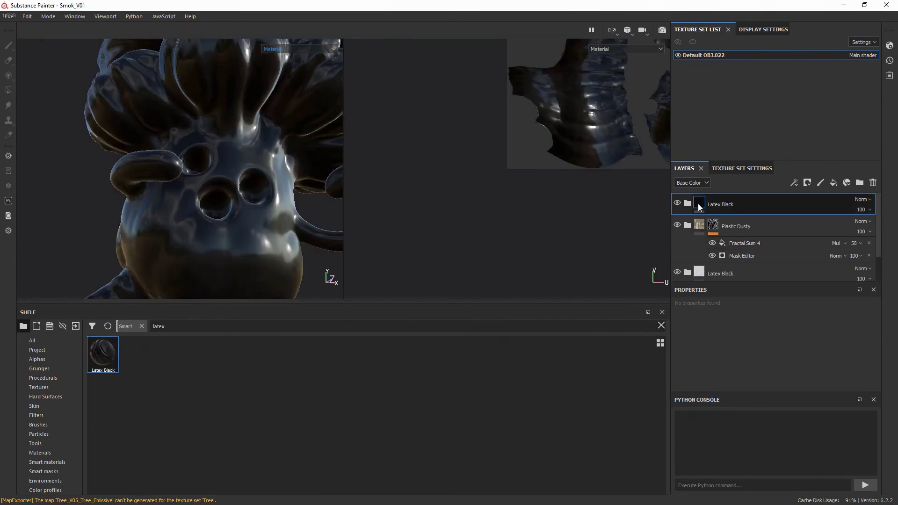
Recolor the Base layer of the upper Latex Black material to pale pink and review the whole mushroom.
{"action": "left_click", "coordinate": [687, 202]}
{"action": "left_click", "coordinate": [711, 258]}
{"action": "left_click", "coordinate": [773, 354]}
{"action": "left_click", "coordinate": [772, 382]}
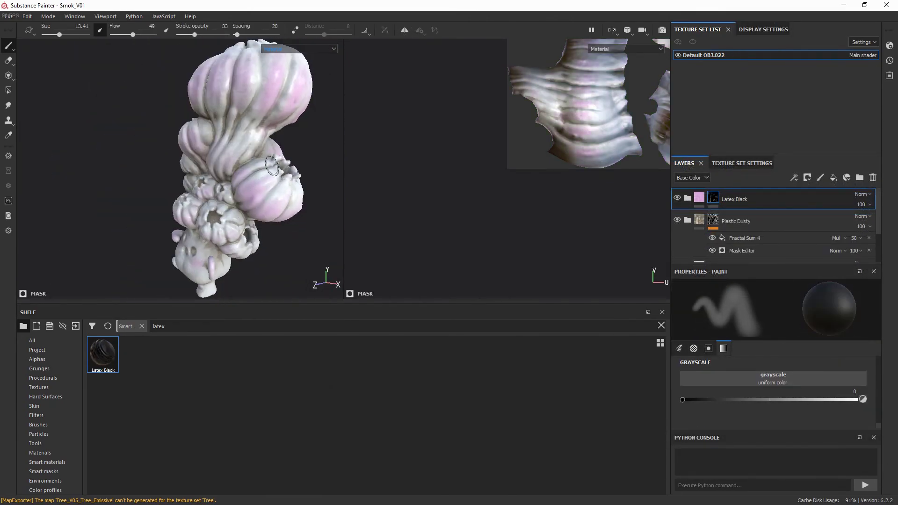
{"action": "left_click_drag", "start_coordinate": [273, 166], "coordinate": [182, 155], "text": "alt"}
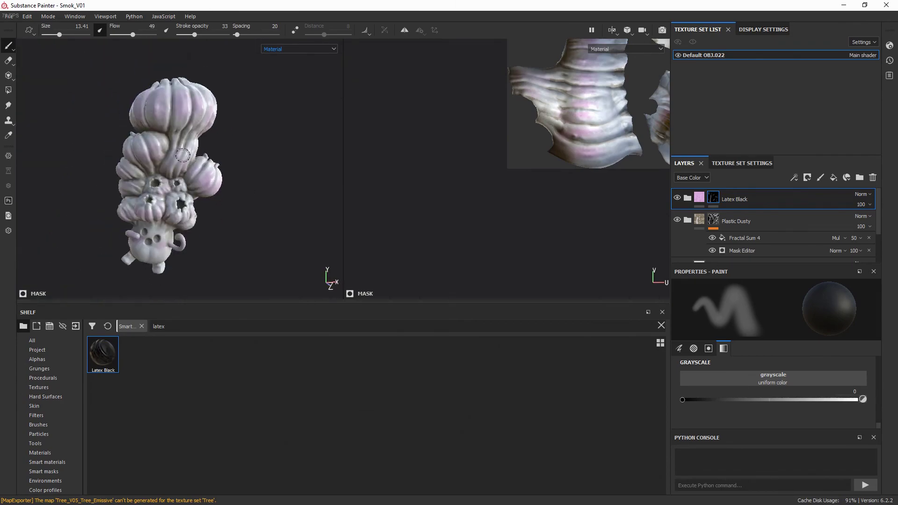
{"action": "scroll", "coordinate": [182, 155], "scroll_direction": "up", "scroll_amount": 5}
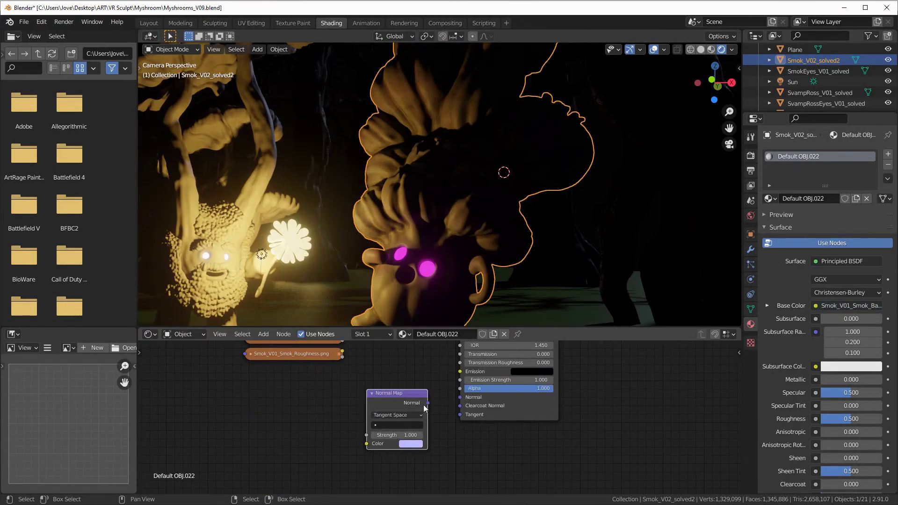
In Blender, connect the Smok normal, roughness and metallic textures to Smok_V02_solved2's Principled BSDF and save the file.
{"action": "scroll", "coordinate": [254, 401], "scroll_direction": "down", "scroll_amount": 2}
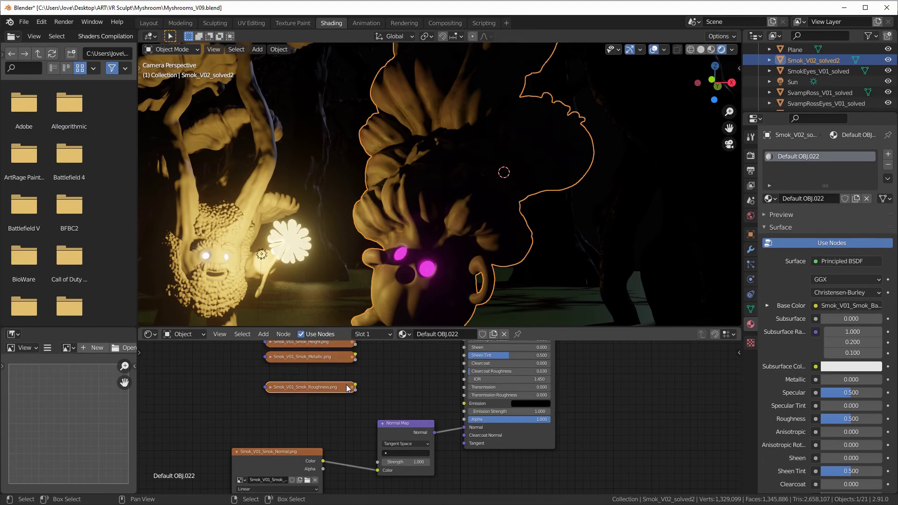
{"action": "left_click_drag", "start_coordinate": [273, 434], "coordinate": [325, 424]}
{"action": "left_click_drag", "start_coordinate": [242, 368], "coordinate": [443, 347]}
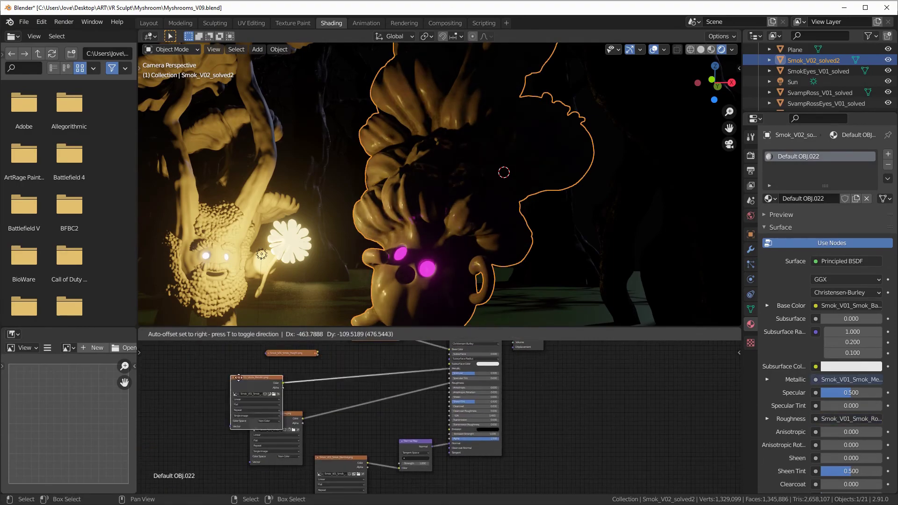
{"action": "scroll", "coordinate": [327, 411], "scroll_direction": "up", "scroll_amount": 3}
{"action": "middle_click_drag", "start_coordinate": [459, 190], "coordinate": [443, 214]}
{"action": "scroll", "coordinate": [442, 214], "scroll_direction": "down", "scroll_amount": 6}
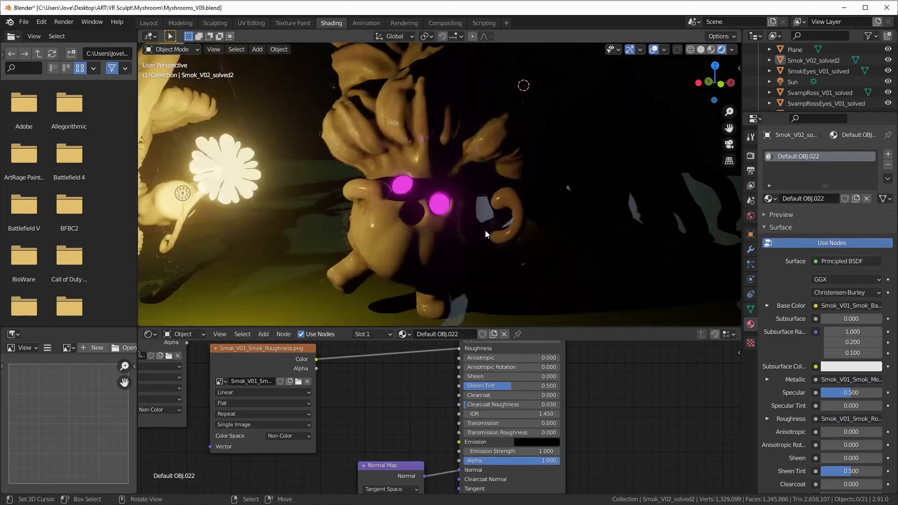
{"action": "left_click", "coordinate": [505, 166]}
{"action": "key", "text": "ctrl+s"}
Select the ground Plane and unwrap all of its faces in Edit Mode.
{"action": "left_click", "coordinate": [533, 212]}
{"action": "key", "text": "KP_Divide"}
{"action": "key", "text": "KP_7"}
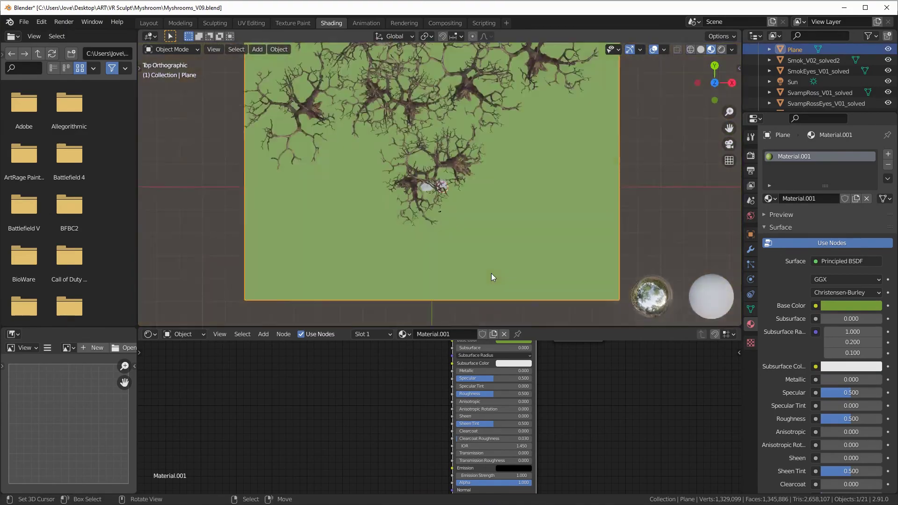
{"action": "key", "text": "Tab"}
{"action": "key", "text": "KP_Divide"}
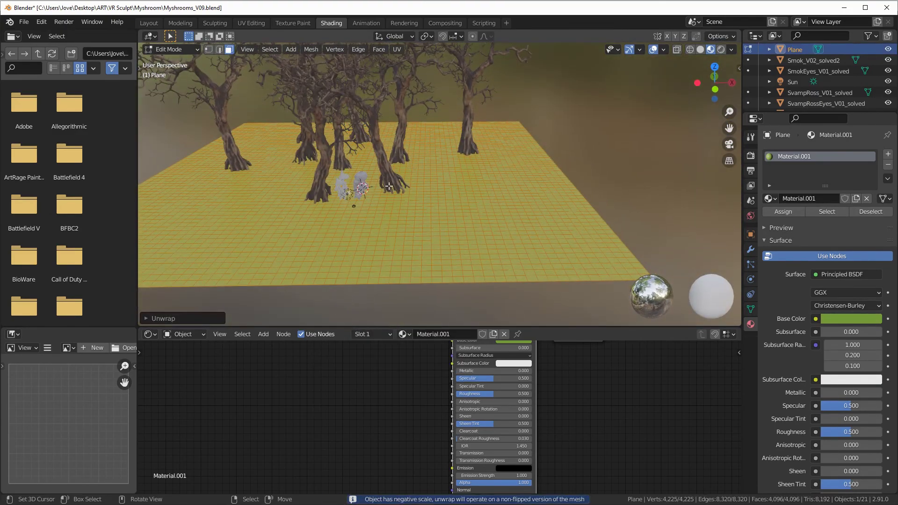
Add a Displace modifier to the ground Plane in Object Mode and give it a new Clouds texture.
{"action": "key", "text": "Tab"}
{"action": "scroll", "coordinate": [440, 187], "scroll_direction": "up", "scroll_amount": 3}
{"action": "left_click", "coordinate": [750, 249]}
{"action": "left_click", "coordinate": [828, 154]}
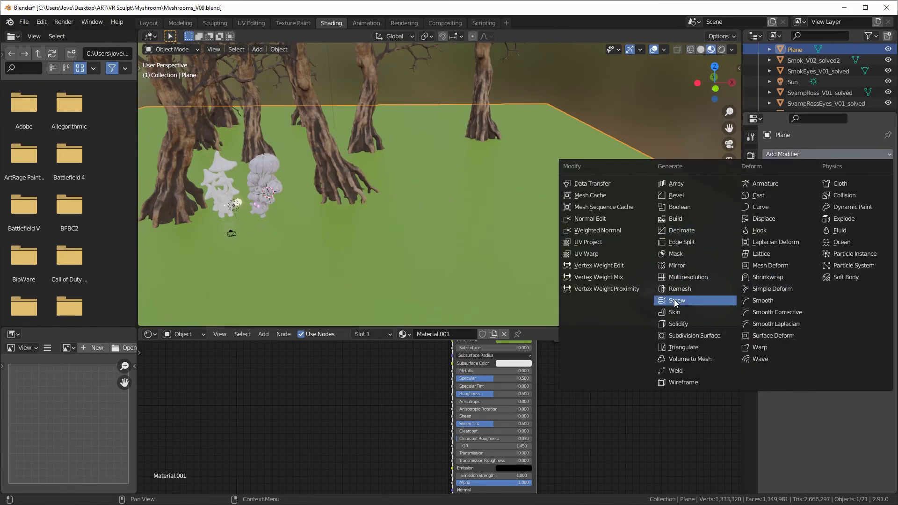
{"action": "left_click", "coordinate": [795, 154]}
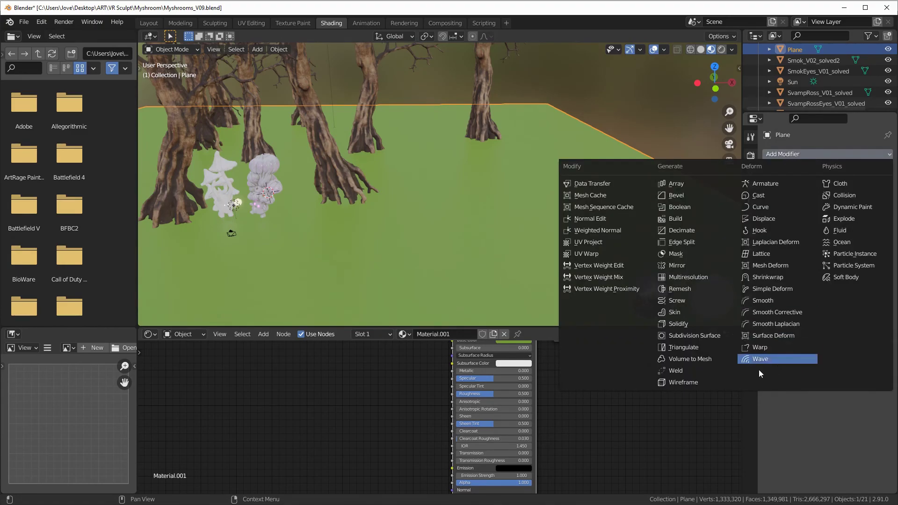
{"action": "left_click", "coordinate": [763, 219]}
{"action": "left_click", "coordinate": [771, 188]}
{"action": "left_click", "coordinate": [672, 204]}
{"action": "left_click", "coordinate": [885, 187]}
{"action": "middle_click_drag", "start_coordinate": [814, 217], "coordinate": [457, 265]}
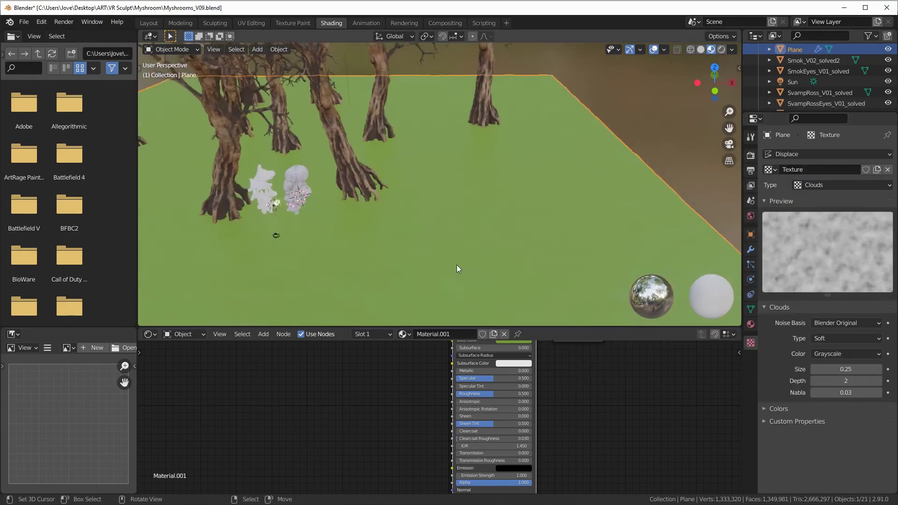
Shade the ground Plane smooth and set its Displace modifier to strength 3.6 with UV coordinates.
{"action": "scroll", "coordinate": [456, 265], "scroll_direction": "up", "scroll_amount": 5}
{"action": "scroll", "coordinate": [504, 205], "scroll_direction": "down", "scroll_amount": 5}
{"action": "middle_click_drag", "start_coordinate": [504, 206], "coordinate": [421, 201]}
{"action": "left_click", "coordinate": [279, 49]}
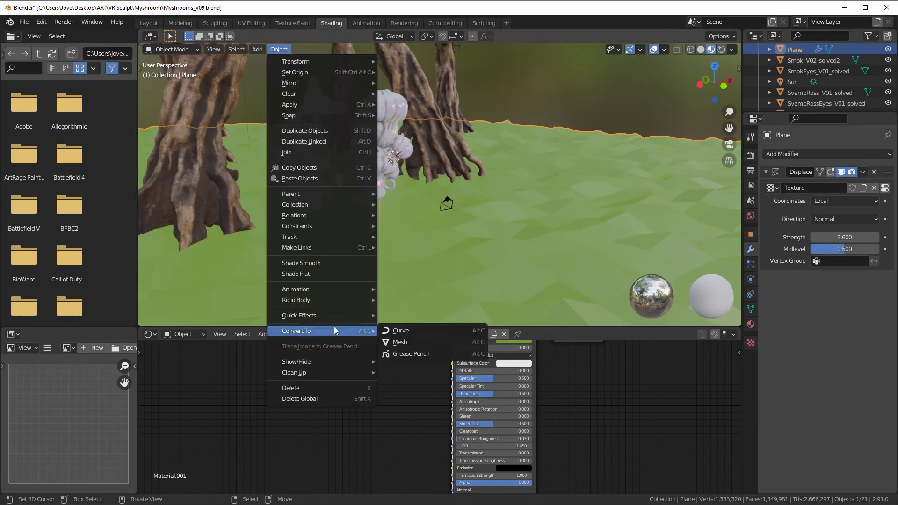
{"action": "right_click", "coordinate": [583, 168]}
{"action": "middle_click_drag", "start_coordinate": [582, 168], "coordinate": [449, 226]}
{"action": "left_click", "coordinate": [884, 188]}
{"action": "left_click", "coordinate": [751, 249]}
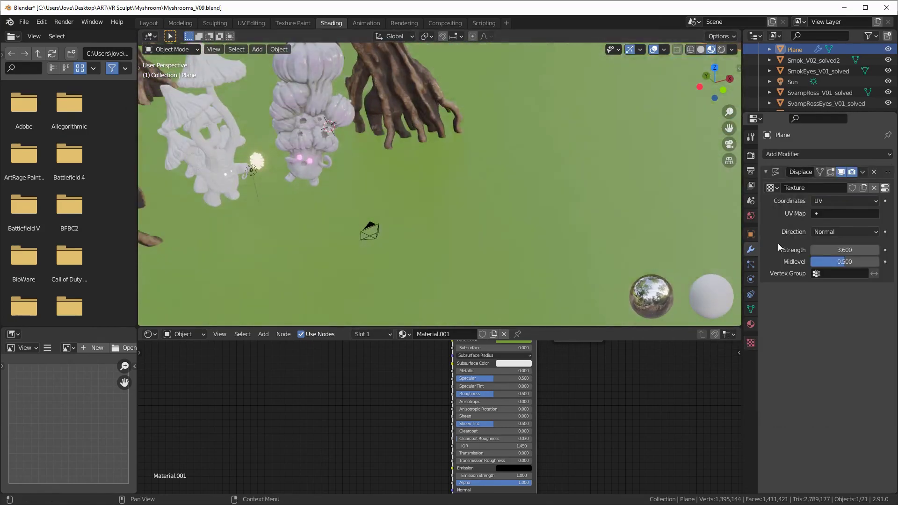
Set the displacement Clouds texture to Hard type, size 0.28 and depth 3.
{"action": "left_click", "coordinate": [885, 187]}
{"action": "left_click_drag", "start_coordinate": [874, 369], "coordinate": [862, 369]}
{"action": "scroll", "coordinate": [846, 338], "scroll_direction": "down", "scroll_amount": 1, "text": "ctrl"}
{"action": "scroll", "coordinate": [845, 380], "scroll_direction": "up", "scroll_amount": 1, "text": "ctrl"}
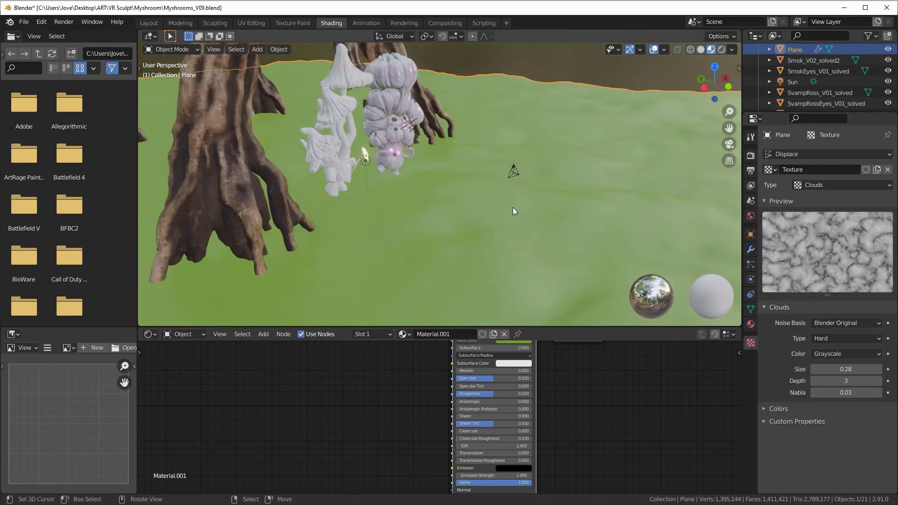
{"action": "mouse_move", "coordinate": [513, 206]}
{"action": "middle_mouse_down"}
{"action": "mouse_move", "coordinate": [422, 154]}
{"action": "mouse_move", "coordinate": [447, 225]}
{"action": "mouse_move", "coordinate": [542, 174]}
{"action": "mouse_move", "coordinate": [468, 196]}
{"action": "middle_mouse_up"}
Set the Displace modifier's strength to 7.4 and midlevel to 0.346, and check the ground in solid shading through the camera.
{"action": "key", "text": "z"}
{"action": "left_click", "coordinate": [750, 249]}
{"action": "double_click", "coordinate": [845, 250]}
{"action": "type", "text": "7.4"}
{"action": "key", "text": "Return"}
{"action": "left_click_drag", "start_coordinate": [846, 261], "coordinate": [804, 262]}
{"action": "key", "text": "KP_0"}
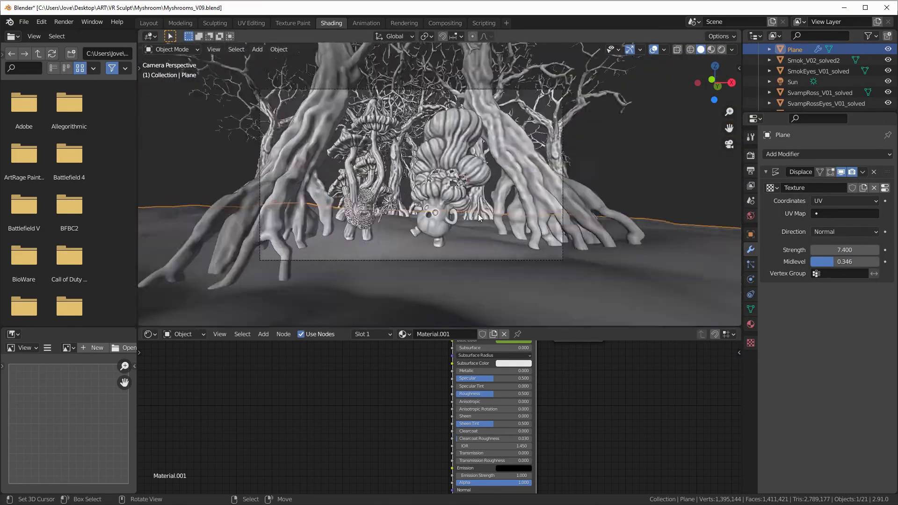
Set the Clouds texture size to 0.67 and reposition the ground Plane beneath the mushrooms.
{"action": "left_click", "coordinate": [751, 342]}
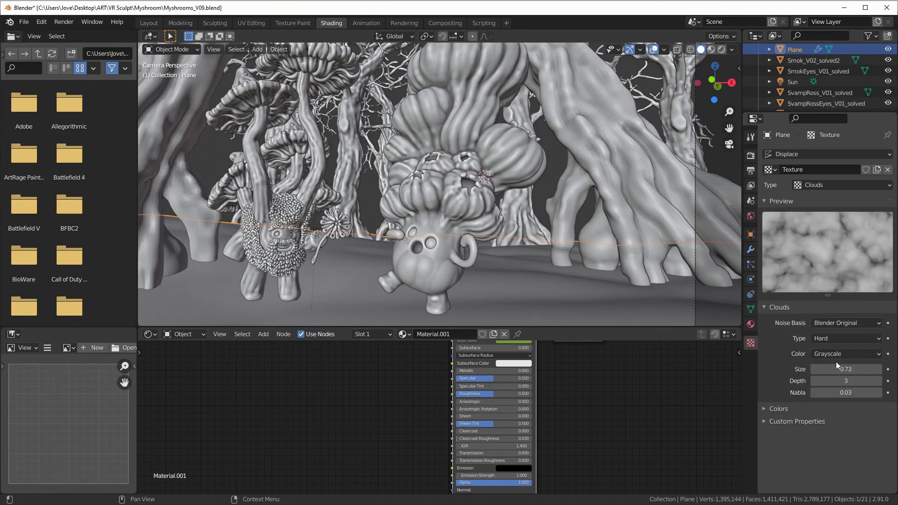
{"action": "mouse_move", "coordinate": [837, 369]}
{"action": "left_mouse_down"}
{"action": "mouse_move", "coordinate": [856, 369]}
{"action": "mouse_move", "coordinate": [848, 369]}
{"action": "left_mouse_up"}
{"action": "scroll", "coordinate": [444, 248], "scroll_direction": "down", "scroll_amount": 3}
{"action": "middle_click_drag", "start_coordinate": [445, 248], "coordinate": [450, 180]}
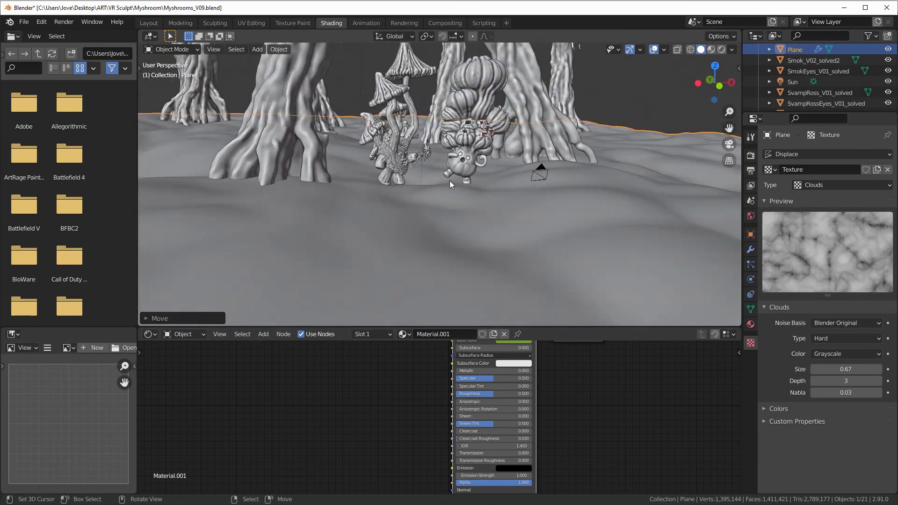
Add a Subdivision Surface modifier with viewport level 1 to the ground Plane.
{"action": "key", "text": "KP_0"}
{"action": "scroll", "coordinate": [355, 96], "scroll_direction": "up", "scroll_amount": 3}
{"action": "left_click", "coordinate": [750, 249]}
{"action": "left_click", "coordinate": [827, 154]}
{"action": "left_click", "coordinate": [678, 333]}
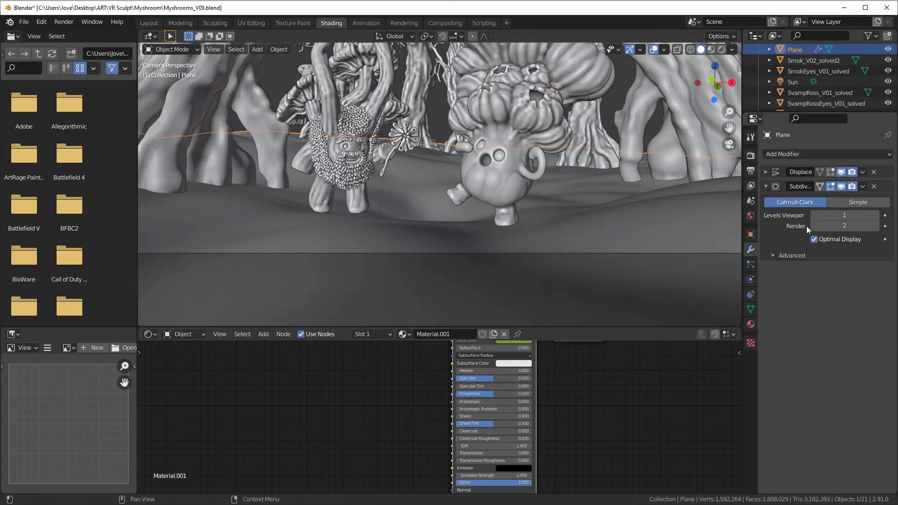
{"action": "scroll", "coordinate": [414, 194], "scroll_direction": "down", "scroll_amount": 3}
{"action": "middle_click_drag", "start_coordinate": [413, 194], "coordinate": [568, 179]}
{"action": "scroll", "coordinate": [567, 178], "scroll_direction": "down", "scroll_amount": 3}
Apply the Displace and Subdivision Surface modifiers on the ground Plane.
{"action": "left_click", "coordinate": [750, 343]}
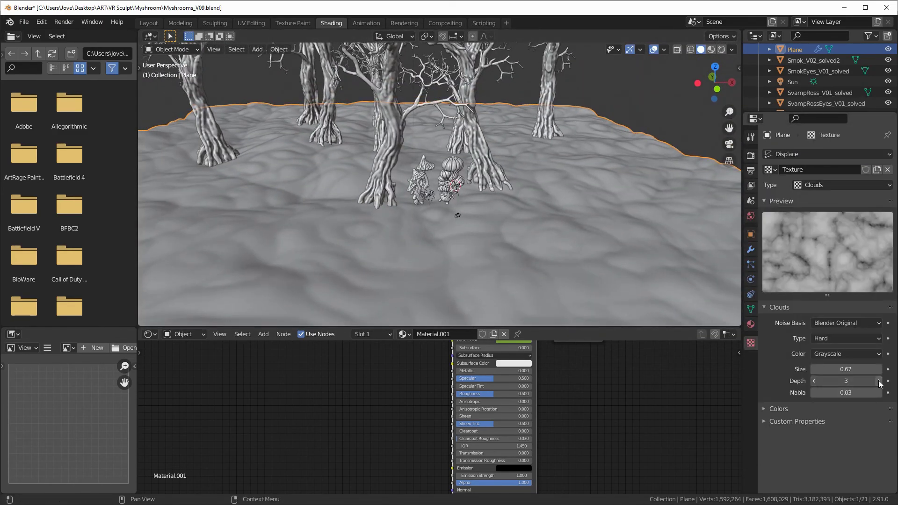
{"action": "key", "text": "KP_0"}
{"action": "scroll", "coordinate": [466, 205], "scroll_direction": "up", "scroll_amount": 3}
{"action": "left_click", "coordinate": [751, 250]}
{"action": "key", "text": "ctrl+a"}
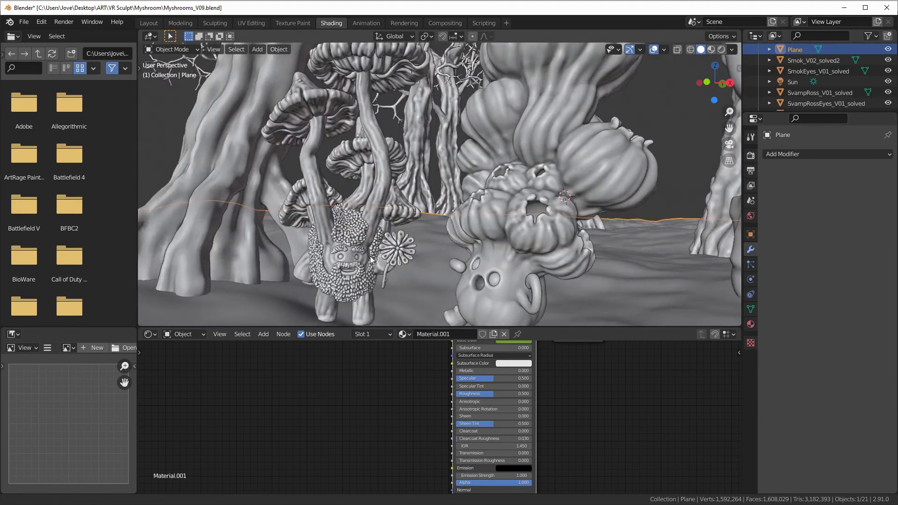
Place the 3D cursor at the sole of SvampRoss_V01_solved's foot and select the four ground faces beneath it in Edit Mode.
{"action": "key", "text": "Tab"}
{"action": "key", "text": "KP_1"}
{"action": "scroll", "coordinate": [501, 197], "scroll_direction": "up", "scroll_amount": 3}
{"action": "left_click", "coordinate": [819, 92]}
{"action": "scroll", "coordinate": [481, 220], "scroll_direction": "up", "scroll_amount": 3}
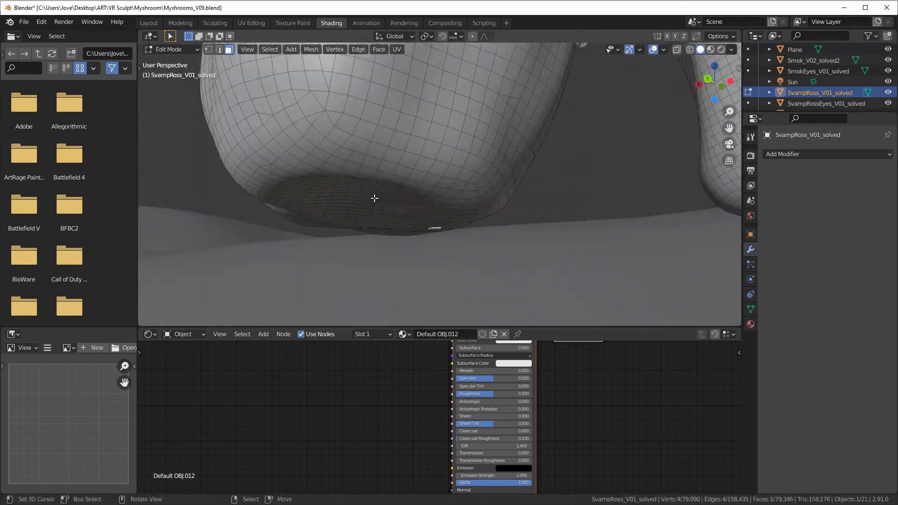
{"action": "key", "text": "KP_1"}
{"action": "middle_click_drag", "start_coordinate": [468, 205], "coordinate": [450, 149]}
{"action": "left_click", "coordinate": [480, 221]}
{"action": "key", "text": "Tab"}
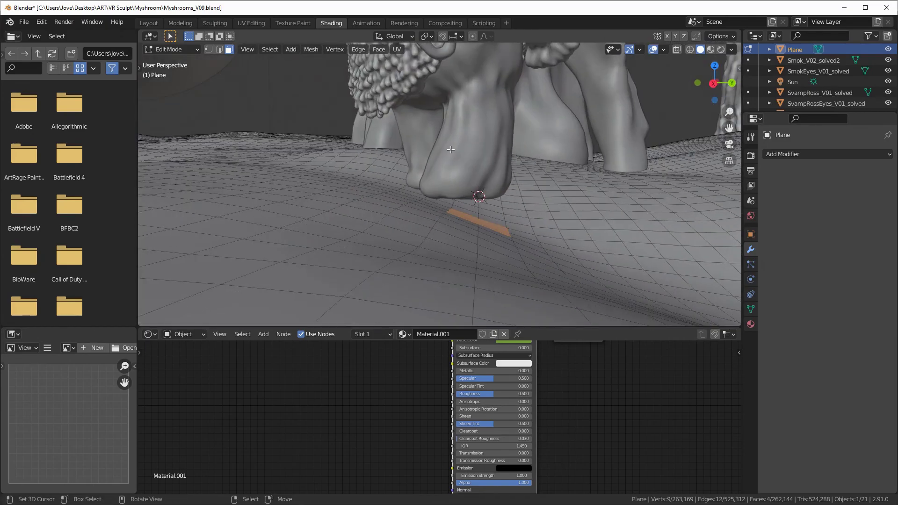
Scale the selected ground faces toward SvampRoss's foot with proportional editing, using the 3D cursor as pivot.
{"action": "left_click", "coordinate": [445, 60]}
{"action": "key", "text": "o"}
{"action": "key", "text": "s"}
{"action": "key", "text": "x"}
{"action": "left_click", "coordinate": [522, 173]}
{"action": "left_click", "coordinate": [425, 36]}
{"action": "left_click", "coordinate": [467, 56]}
{"action": "key", "text": "s"}
{"action": "left_click", "coordinate": [369, 193]}
Move the four ground faces under the pumpkin-like mushroom's foot with proportional editing and check the fit through the camera.
{"action": "middle_click_drag", "start_coordinate": [369, 193], "coordinate": [535, 212]}
{"action": "key", "text": "alt+z"}
{"action": "key", "text": "KP_1"}
{"action": "key", "text": "Tab"}
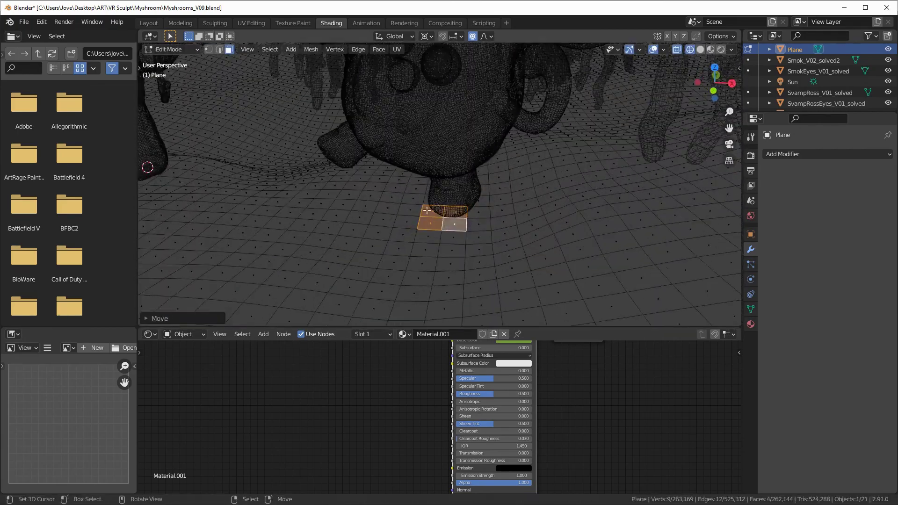
{"action": "key", "text": "alt+z"}
{"action": "key", "text": "KP_0"}
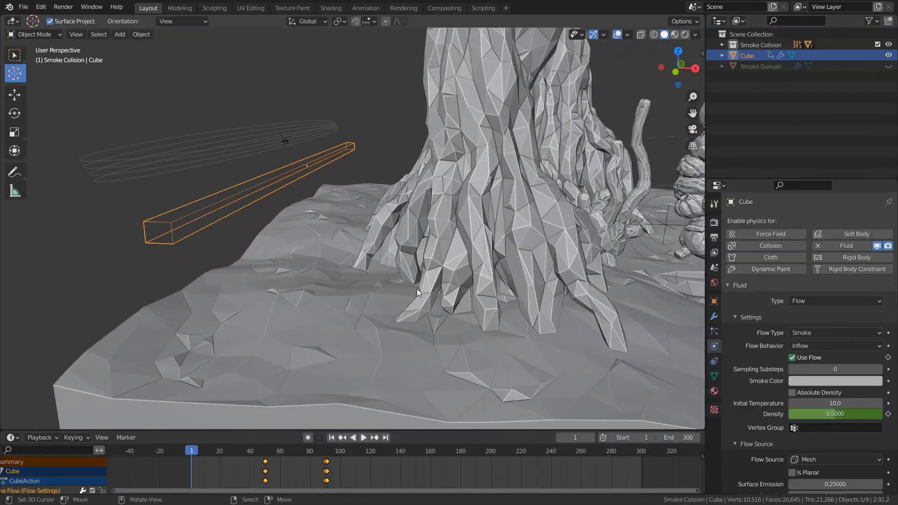
In the smoke simulation scene, examine the smoke-emitting Cube and the Wind force field's settings.
{"action": "middle_click_drag", "start_coordinate": [417, 288], "coordinate": [473, 294]}
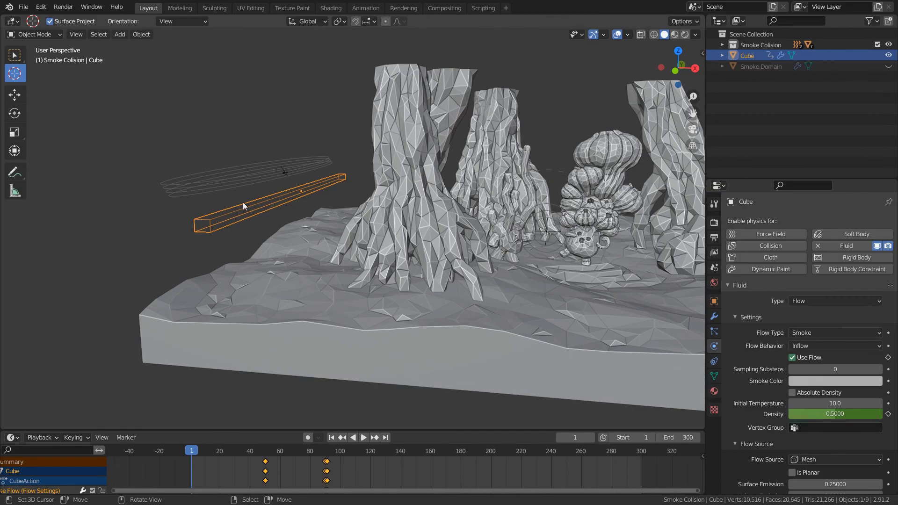
{"action": "middle_click_drag", "start_coordinate": [306, 226], "coordinate": [330, 211]}
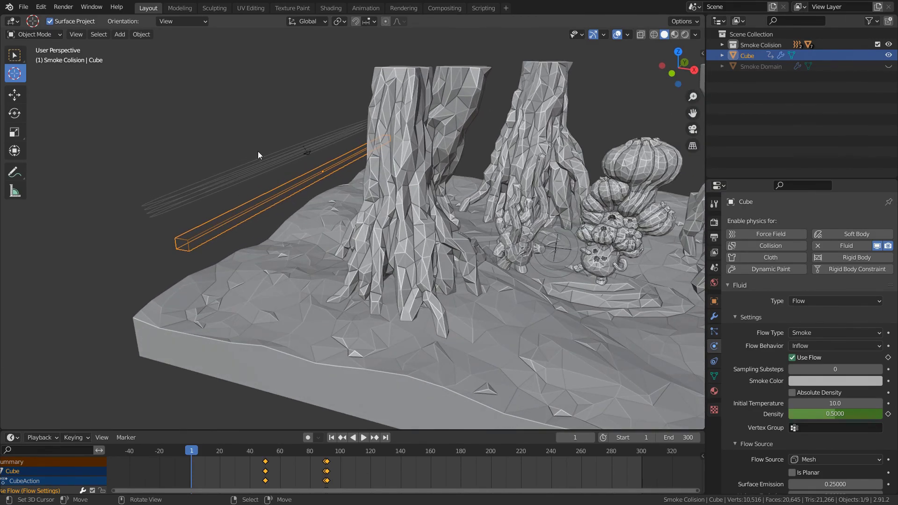
{"action": "left_click", "coordinate": [288, 148]}
{"action": "middle_click_drag", "start_coordinate": [288, 149], "coordinate": [315, 204]}
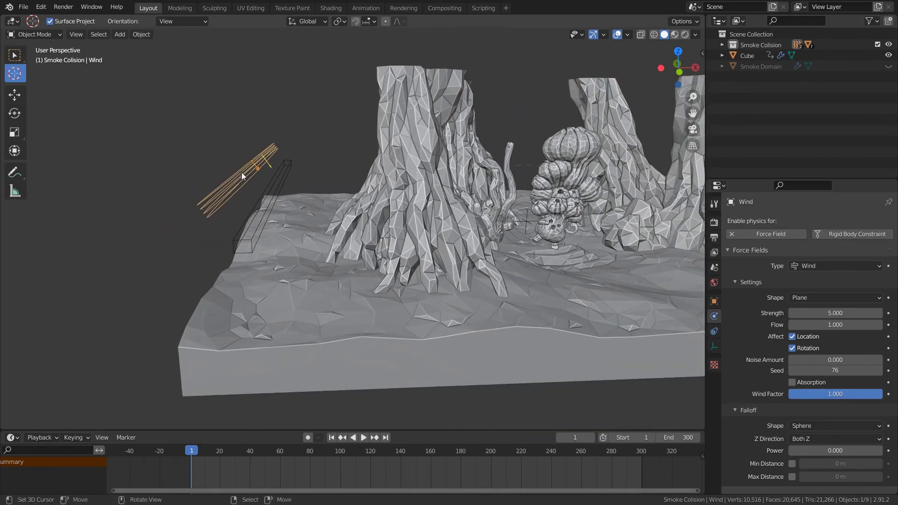
Examine the Force field's settings beside the mushrooms and the Smoke Domain's gas settings.
{"action": "middle_click_drag", "start_coordinate": [656, 240], "coordinate": [352, 239]}
{"action": "left_click", "coordinate": [419, 227]}
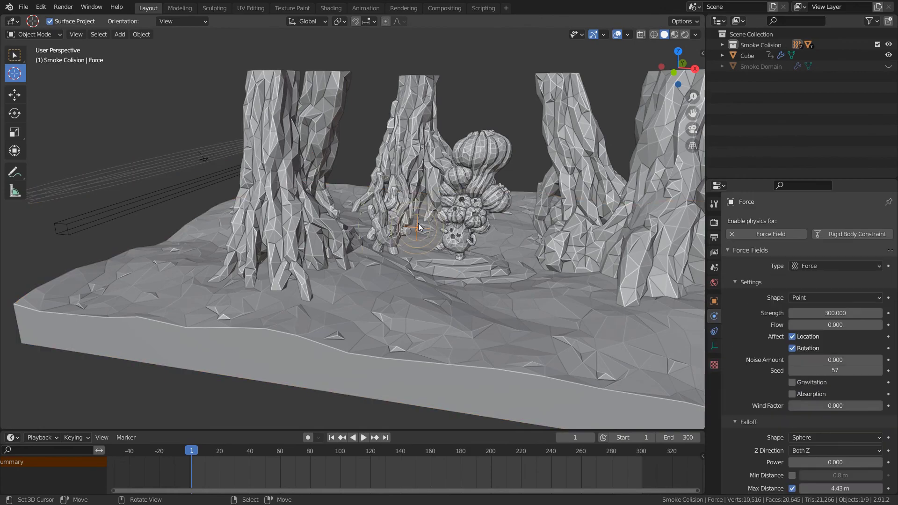
{"action": "scroll", "coordinate": [461, 259], "scroll_direction": "up", "scroll_amount": 4}
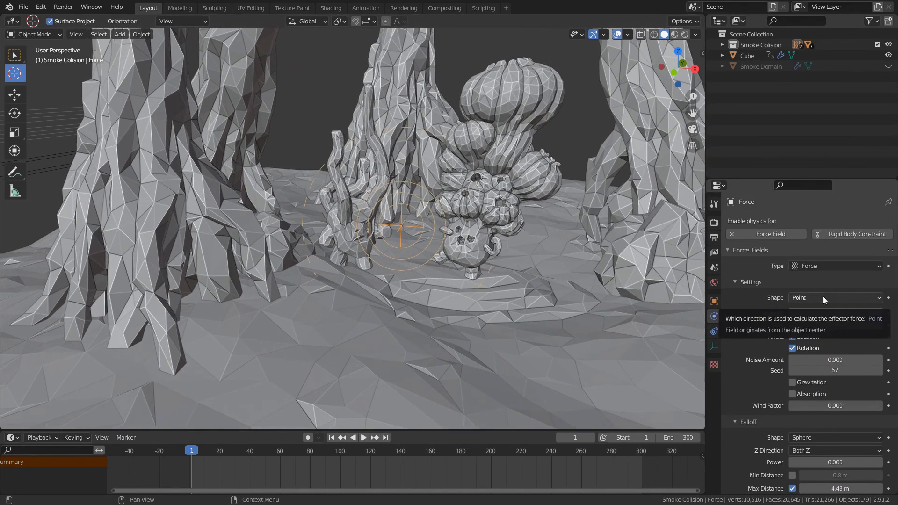
{"action": "scroll", "coordinate": [872, 353], "scroll_direction": "down", "scroll_amount": 1}
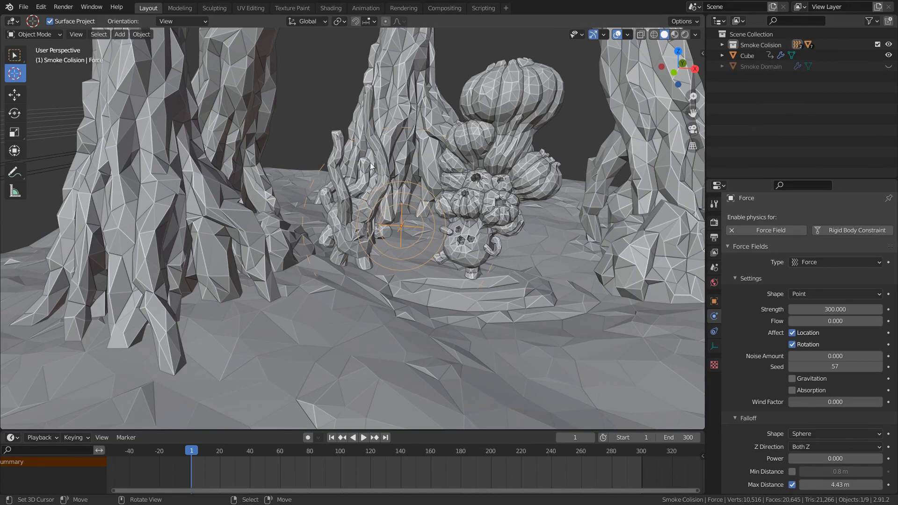
{"action": "middle_click_drag", "start_coordinate": [371, 166], "coordinate": [412, 261]}
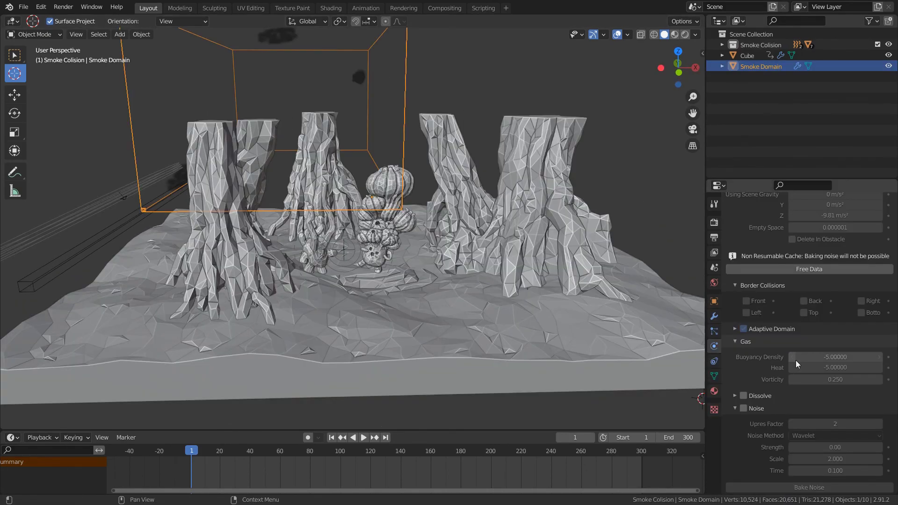
{"action": "left_click", "coordinate": [790, 362]}
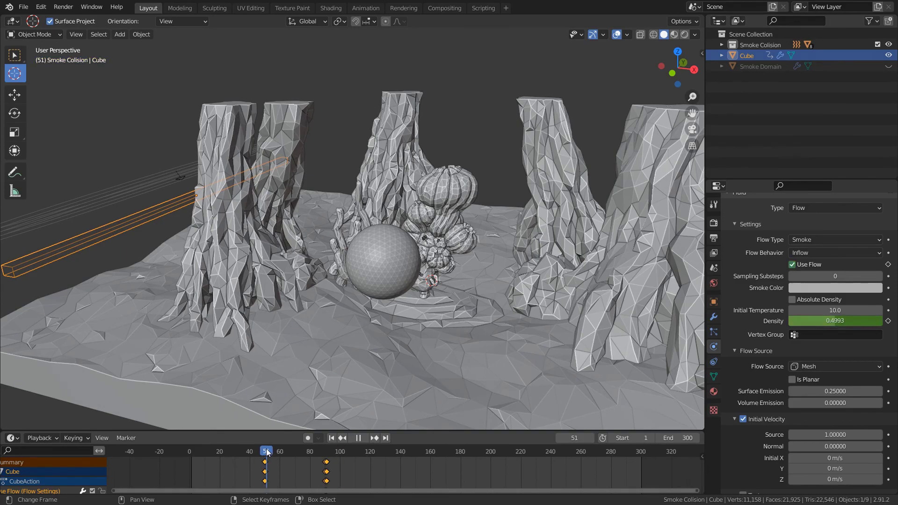
Play the smoke animation and review the Cube's density keyframes around frame 50.
{"action": "key", "text": "space"}
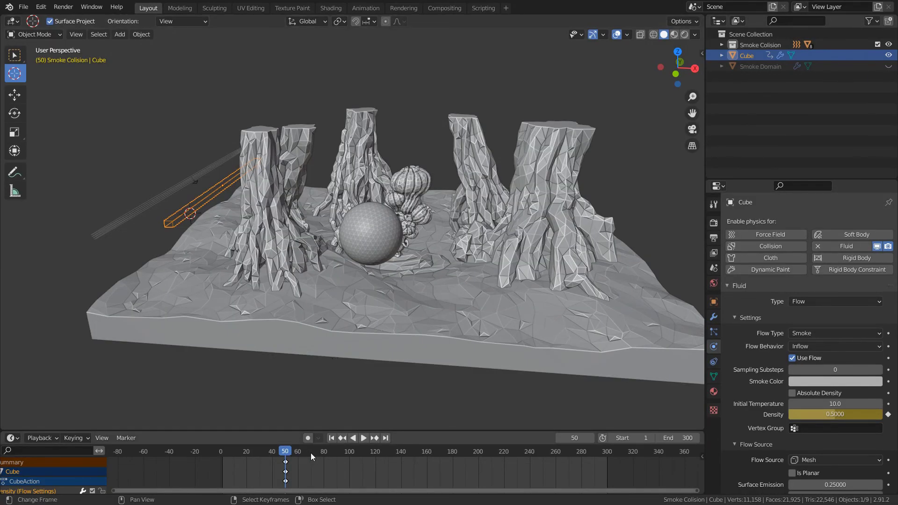
{"action": "key", "text": "space"}
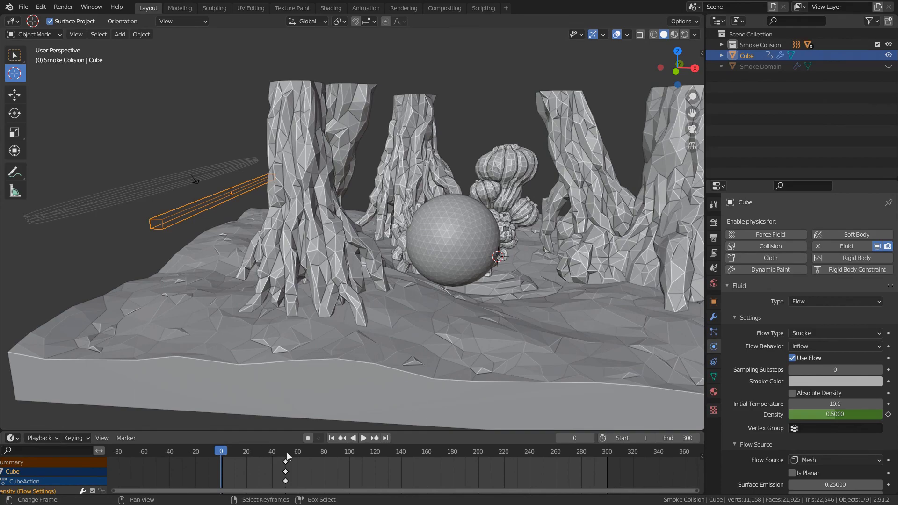
{"action": "left_click", "coordinate": [287, 453]}
{"action": "key", "text": "space"}
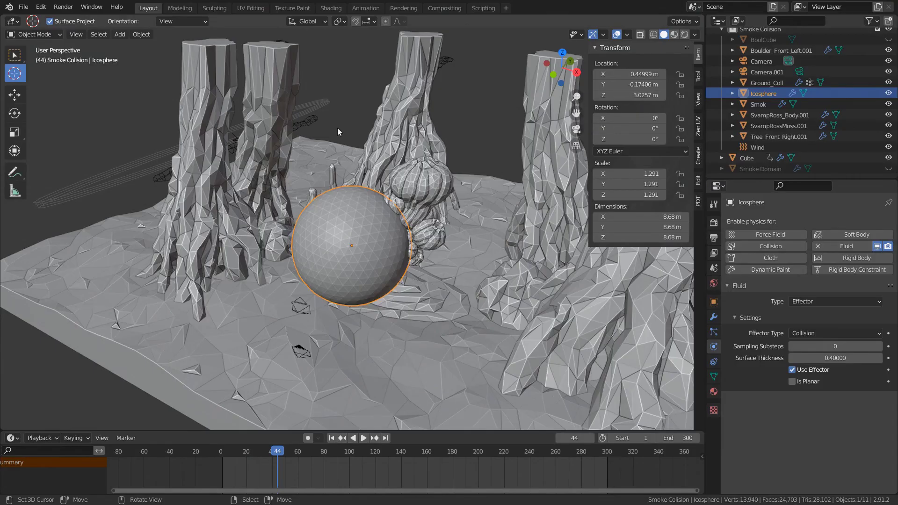
Examine the Icosphere fluid collision effector in front of the mushrooms.
{"action": "middle_click_drag", "start_coordinate": [337, 127], "coordinate": [362, 231]}
{"action": "scroll", "coordinate": [402, 243], "scroll_direction": "up", "scroll_amount": 5}
{"action": "left_click", "coordinate": [241, 131]}
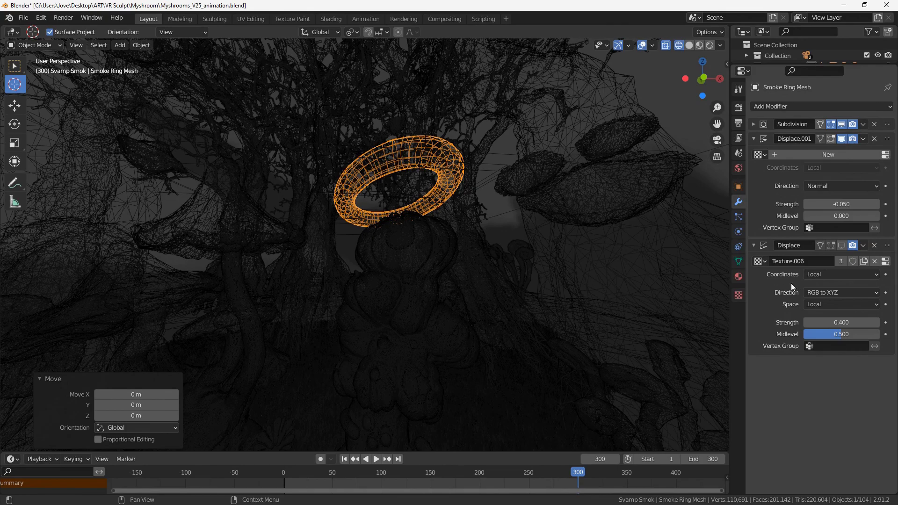
Enable viewport display for the Smoke Ring Mesh's textured Displace modifier and review its Texture.006 clouds and direction settings.
{"action": "left_click", "coordinate": [840, 245]}
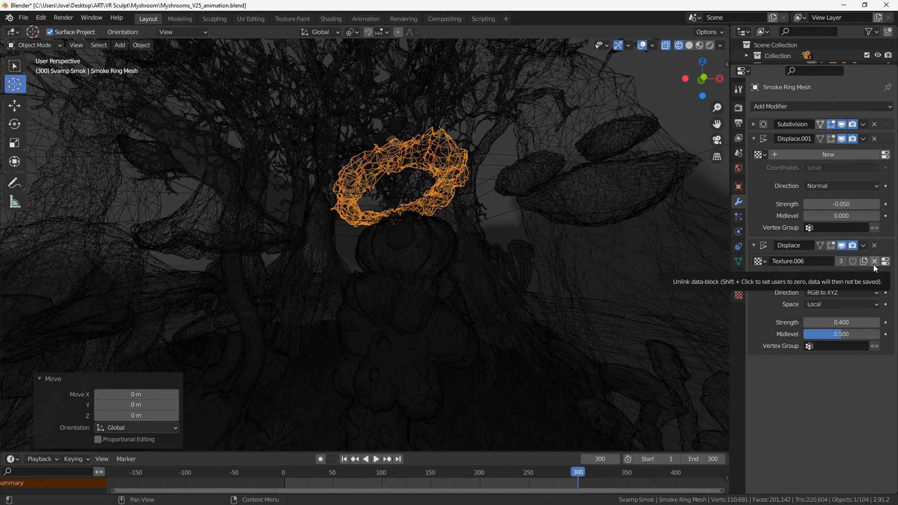
{"action": "middle_click_drag", "start_coordinate": [422, 245], "coordinate": [427, 257]}
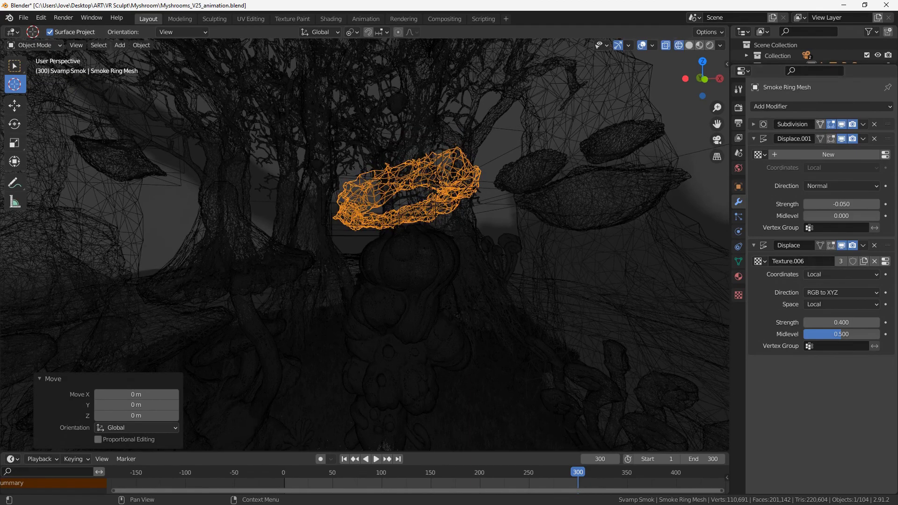
{"action": "left_click", "coordinate": [886, 262]}
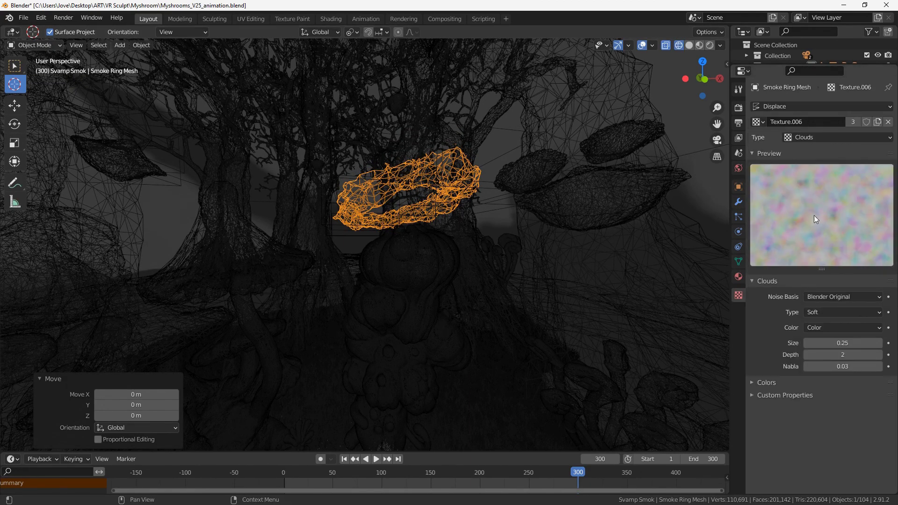
{"action": "left_click", "coordinate": [738, 202]}
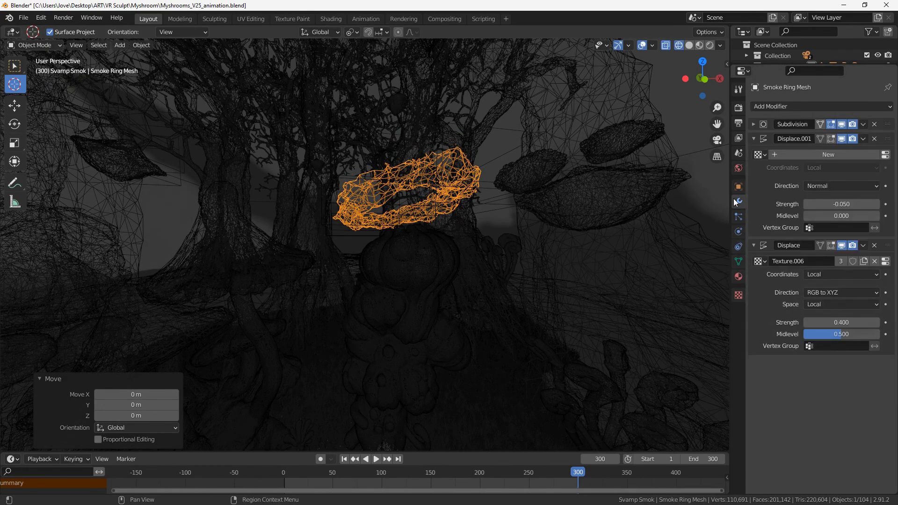
{"action": "left_click", "coordinate": [828, 293]}
{"action": "left_click", "coordinate": [829, 294]}
Inspect the displaced ring in solid shading, then hide Smoke Ring Mesh and preview Smoke Ring Volume in Material Preview.
{"action": "mouse_move", "coordinate": [446, 222]}
{"action": "middle_mouse_down"}
{"action": "mouse_move", "coordinate": [458, 239]}
{"action": "mouse_move", "coordinate": [411, 267]}
{"action": "mouse_move", "coordinate": [467, 291]}
{"action": "mouse_move", "coordinate": [371, 251]}
{"action": "mouse_move", "coordinate": [382, 205]}
{"action": "middle_mouse_up"}
{"action": "key", "text": "shift+z"}
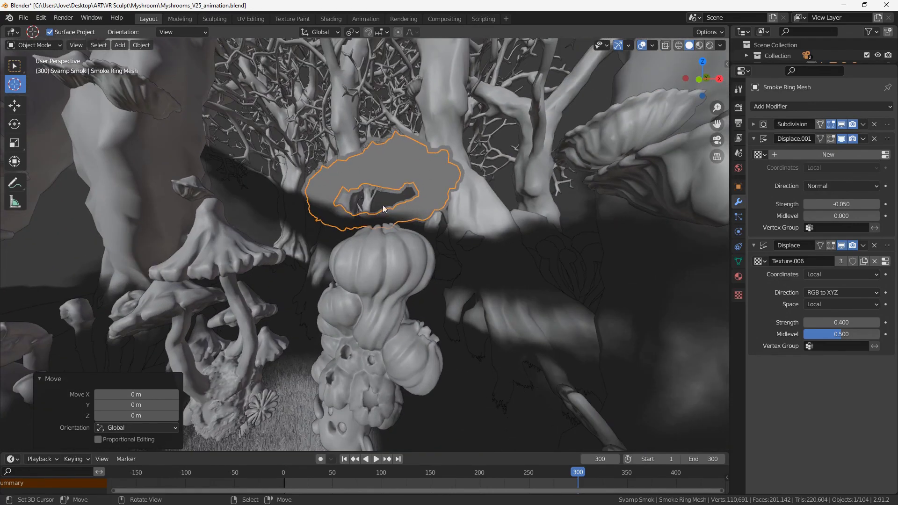
{"action": "left_click", "coordinate": [394, 153]}
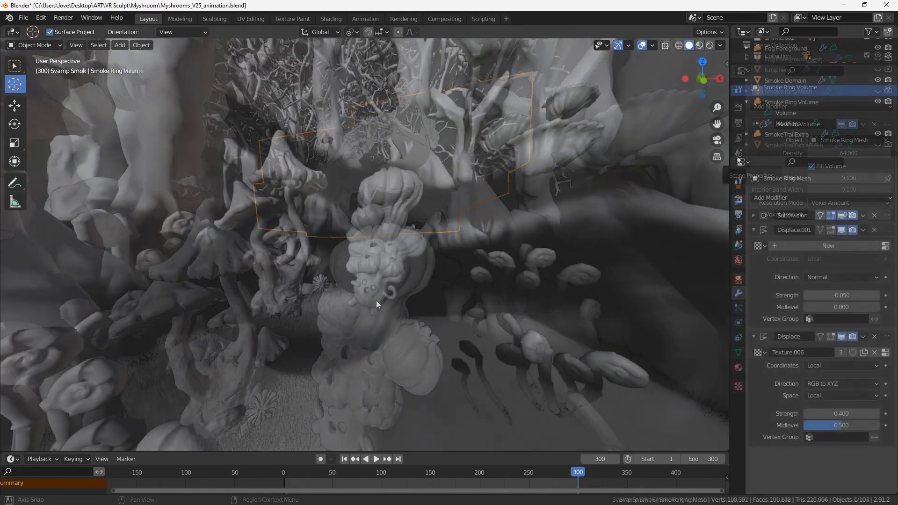
{"action": "mouse_move", "coordinate": [376, 300]}
{"action": "middle_mouse_down"}
{"action": "mouse_move", "coordinate": [389, 299]}
{"action": "mouse_move", "coordinate": [364, 302]}
{"action": "middle_mouse_up"}
{"action": "left_click", "coordinate": [699, 45]}
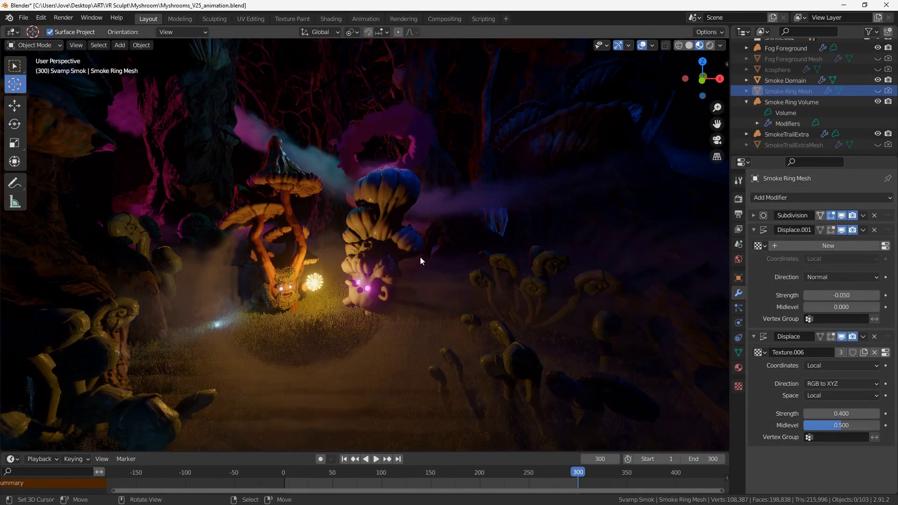
Examine the lit scene from several distances and select Smoke Domain and LP_Snirkle_V01.025 to check their modifiers.
{"action": "middle_click_drag", "start_coordinate": [375, 316], "coordinate": [401, 288]}
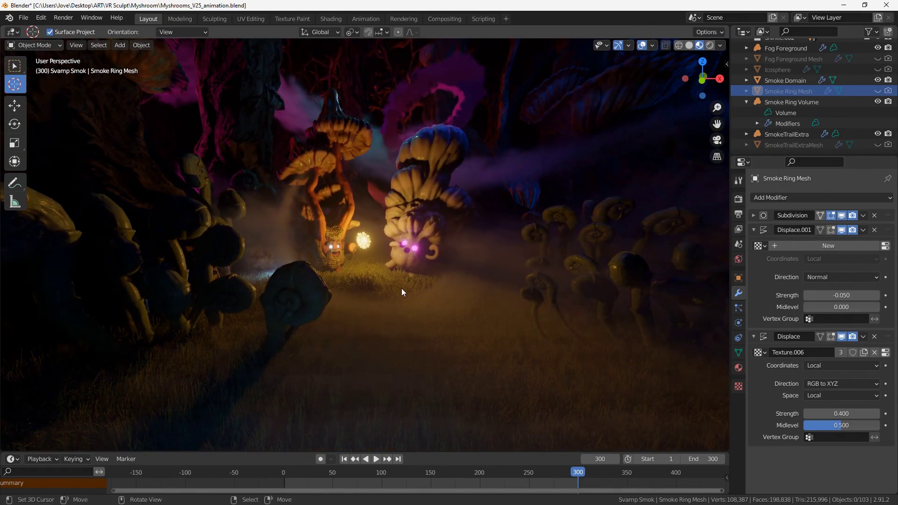
{"action": "left_click", "coordinate": [311, 298]}
{"action": "middle_click_drag", "start_coordinate": [311, 302], "coordinate": [399, 322]}
{"action": "left_click", "coordinate": [242, 162]}
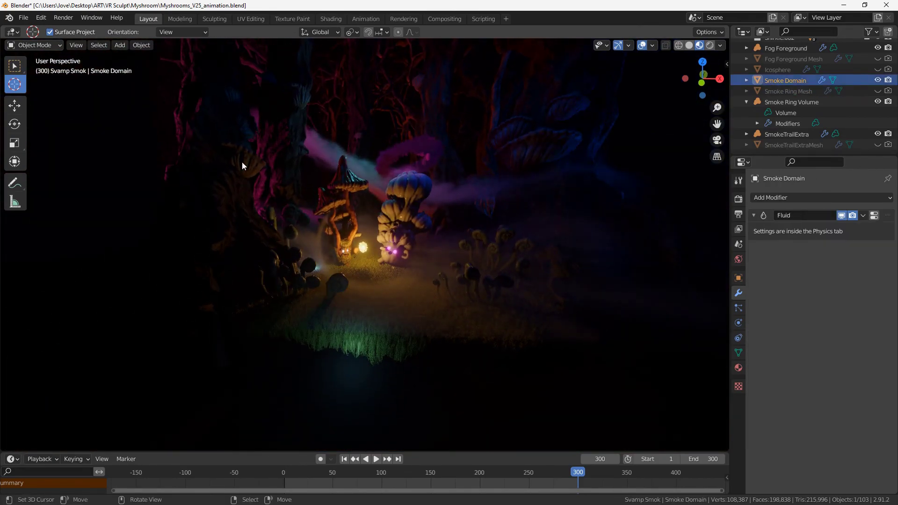
{"action": "left_click", "coordinate": [243, 163]}
{"action": "left_click", "coordinate": [226, 180]}
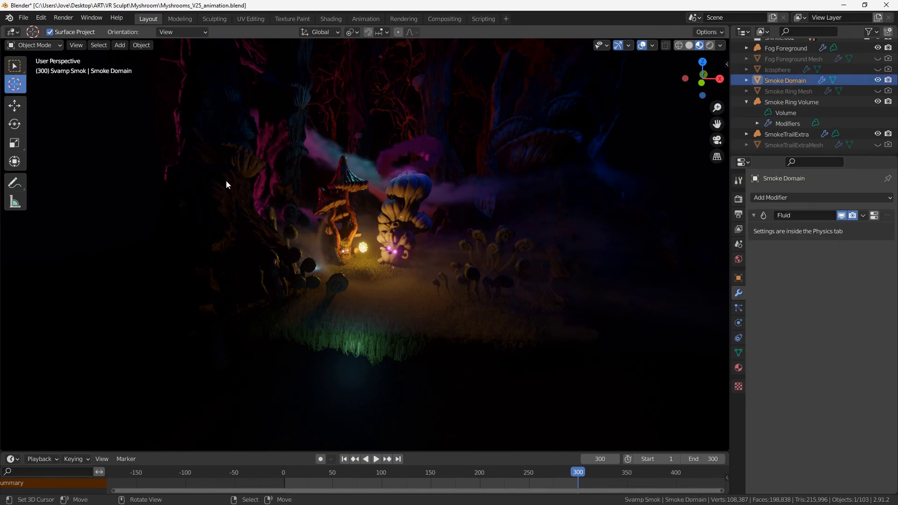
{"action": "left_click", "coordinate": [248, 248]}
{"action": "left_click", "coordinate": [336, 281]}
{"action": "left_click", "coordinate": [336, 282]}
{"action": "scroll", "coordinate": [393, 239], "scroll_direction": "up", "scroll_amount": 5}
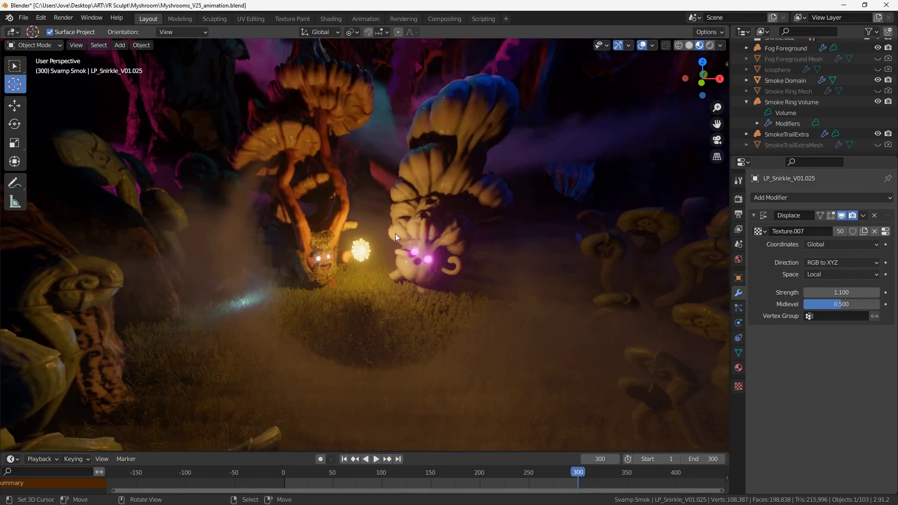
Try moving the glowing flower, Flower_LP, in the space between the two mushroom characters.
{"action": "left_click", "coordinate": [419, 207]}
{"action": "scroll", "coordinate": [374, 215], "scroll_direction": "up", "scroll_amount": 3}
{"action": "left_click", "coordinate": [317, 224]}
{"action": "key", "text": "g"}
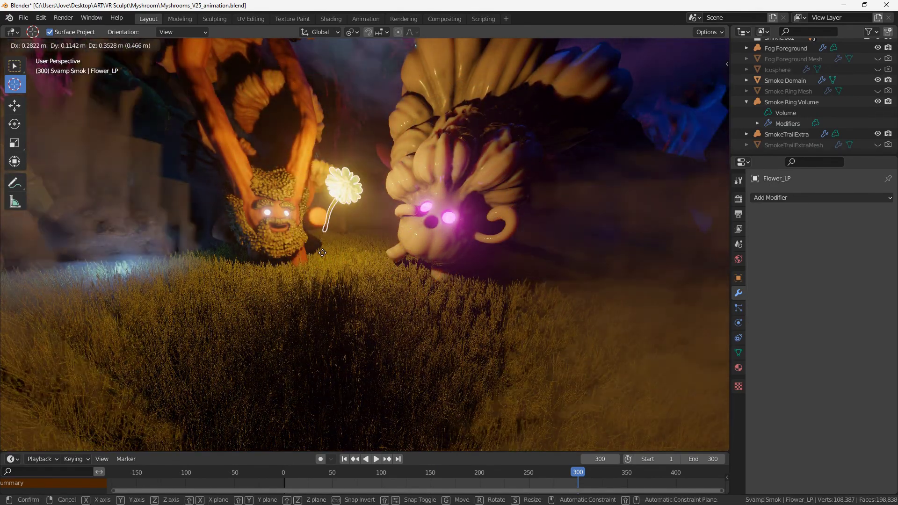
{"action": "left_click", "coordinate": [389, 264]}
{"action": "scroll", "coordinate": [400, 265], "scroll_direction": "down", "scroll_amount": 4}
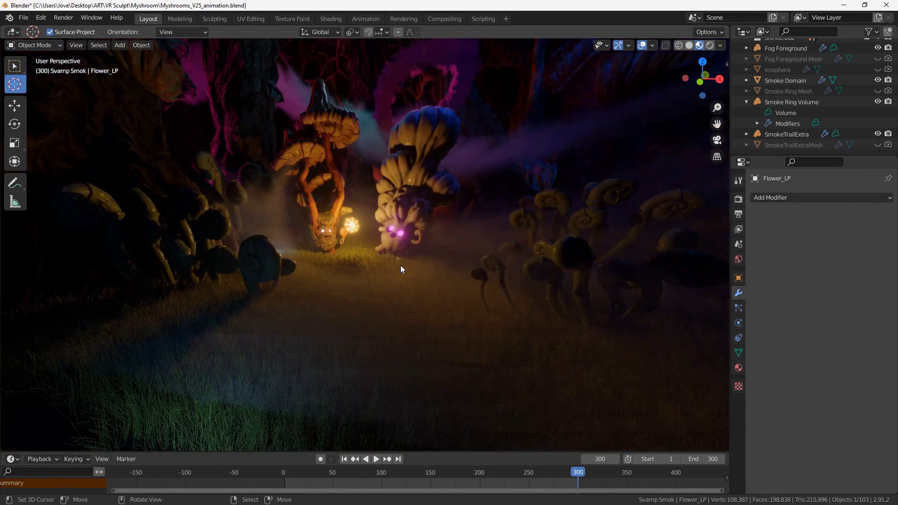
Try rotating the Smok LP mushroom character about the global Z axis.
{"action": "left_click", "coordinate": [391, 244]}
{"action": "key", "text": "r"}
{"action": "key", "text": "z"}
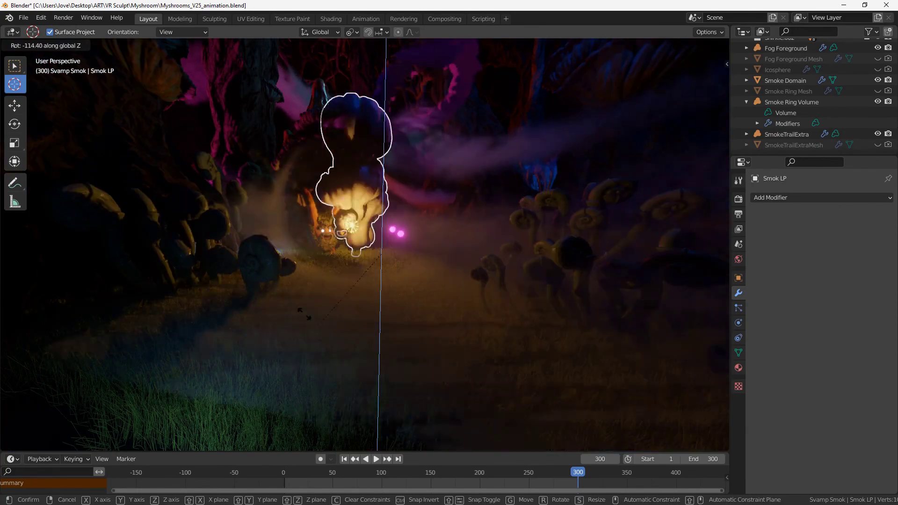
{"action": "right_click", "coordinate": [444, 328]}
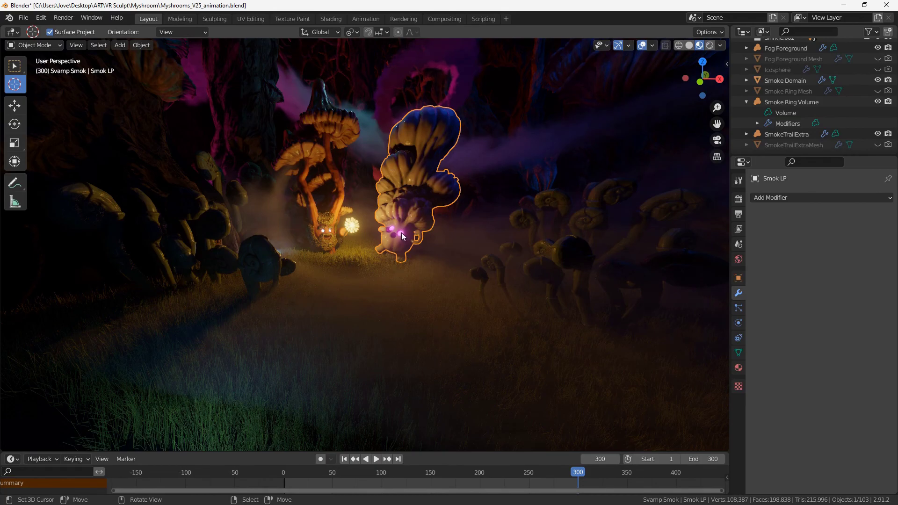
{"action": "left_click", "coordinate": [400, 234]}
{"action": "left_click", "coordinate": [395, 245]}
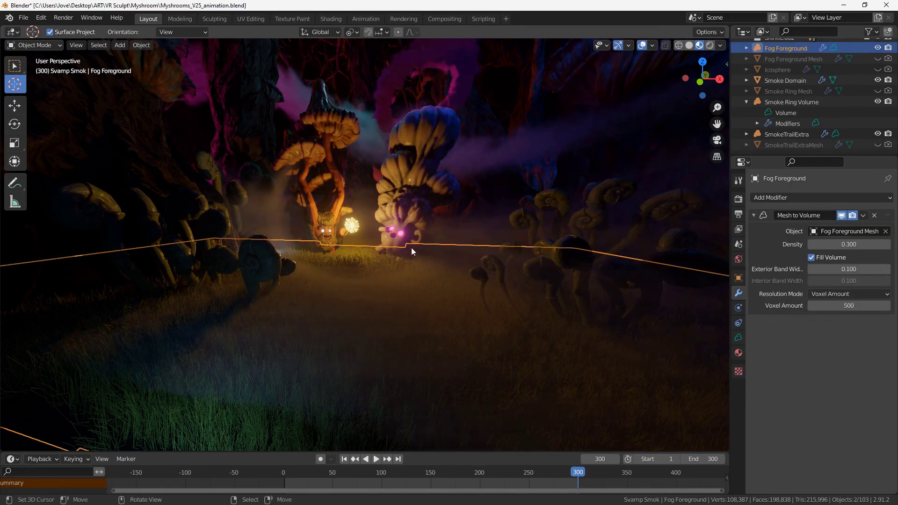
{"action": "left_click", "coordinate": [406, 229]}
{"action": "key", "text": "r"}
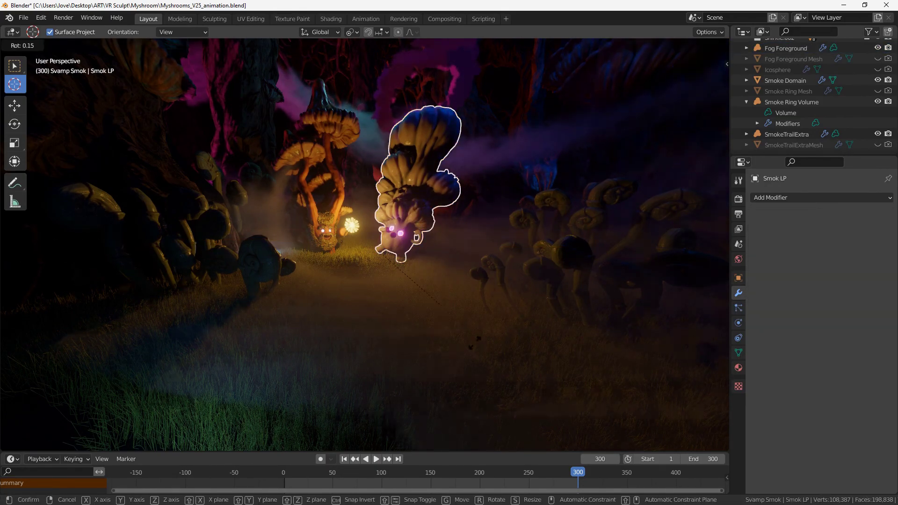
{"action": "key", "text": "z"}
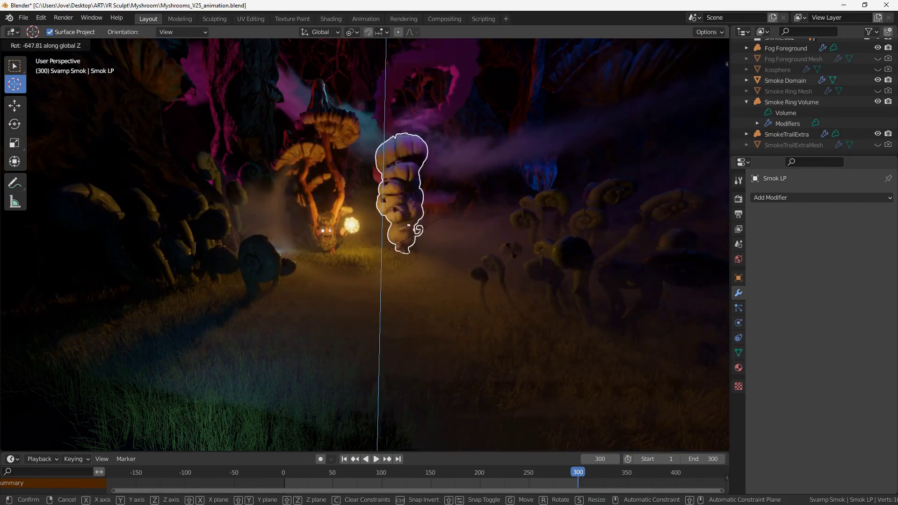
{"action": "left_click", "coordinate": [429, 276]}
View the scene through the camera, deselect everything and begin rendering a still image.
{"action": "key", "text": "KP_0"}
{"action": "key", "text": "alt+a"}
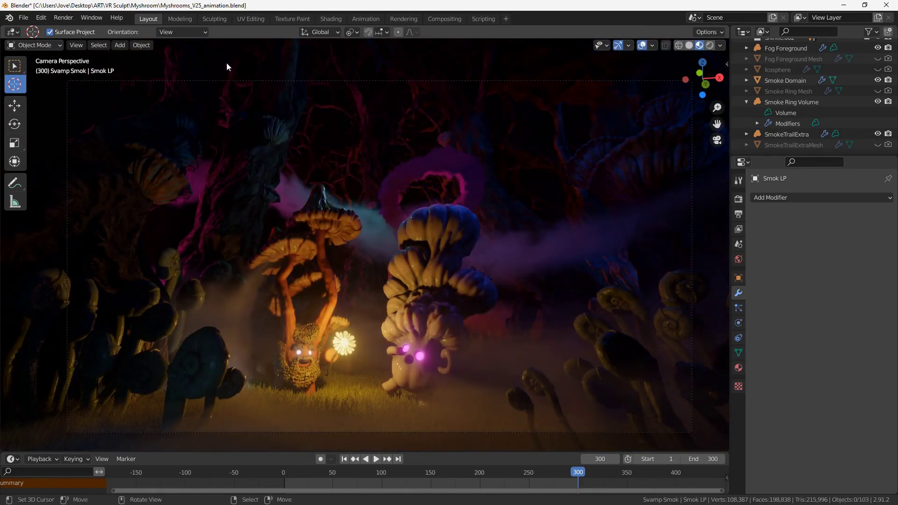
{"action": "left_click", "coordinate": [63, 18]}
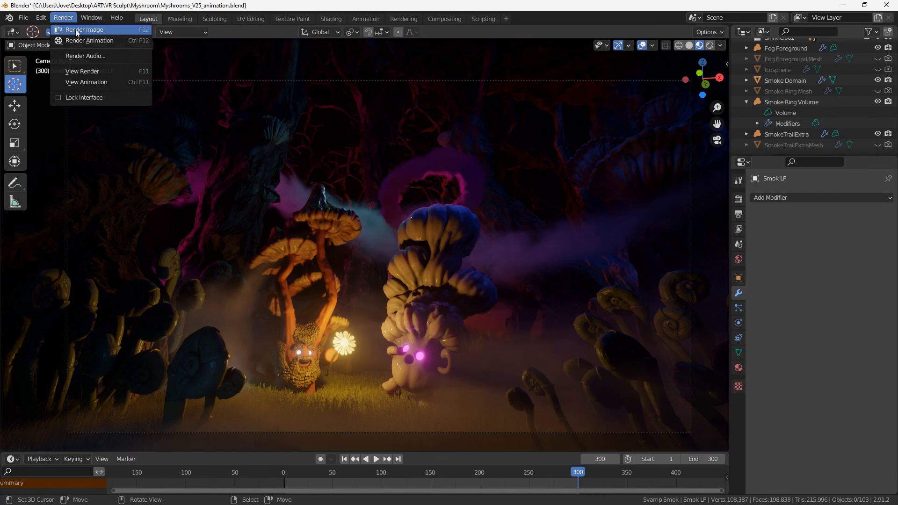